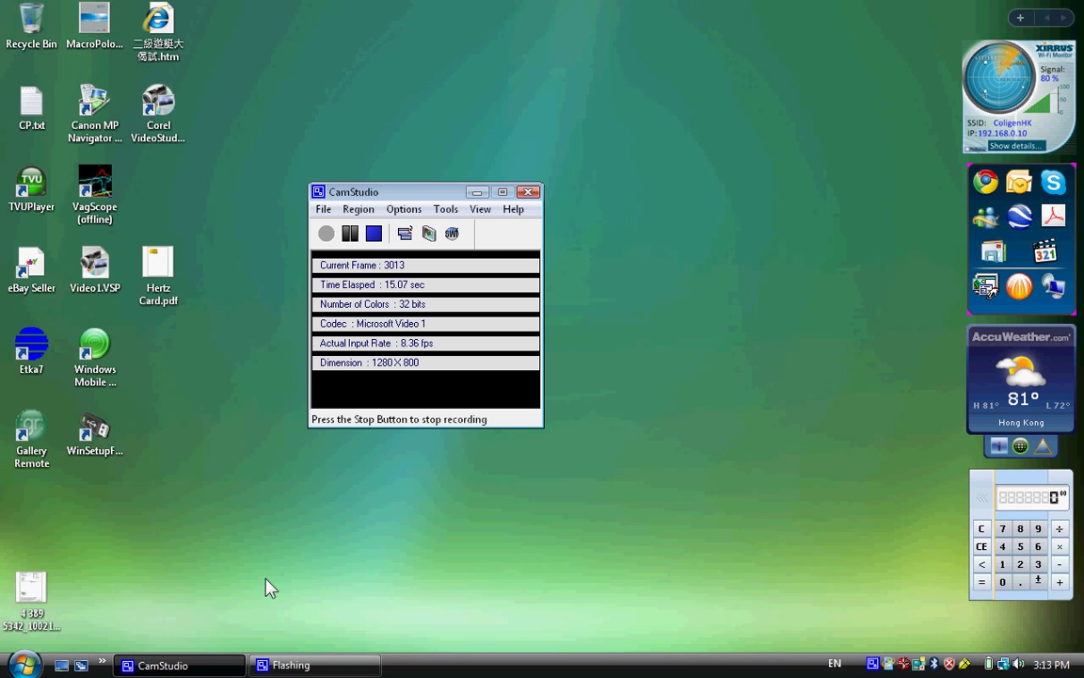
# - Open the Start menu's program list to find CDM Surveillance Control Terminal
pyautogui.click(21, 665)
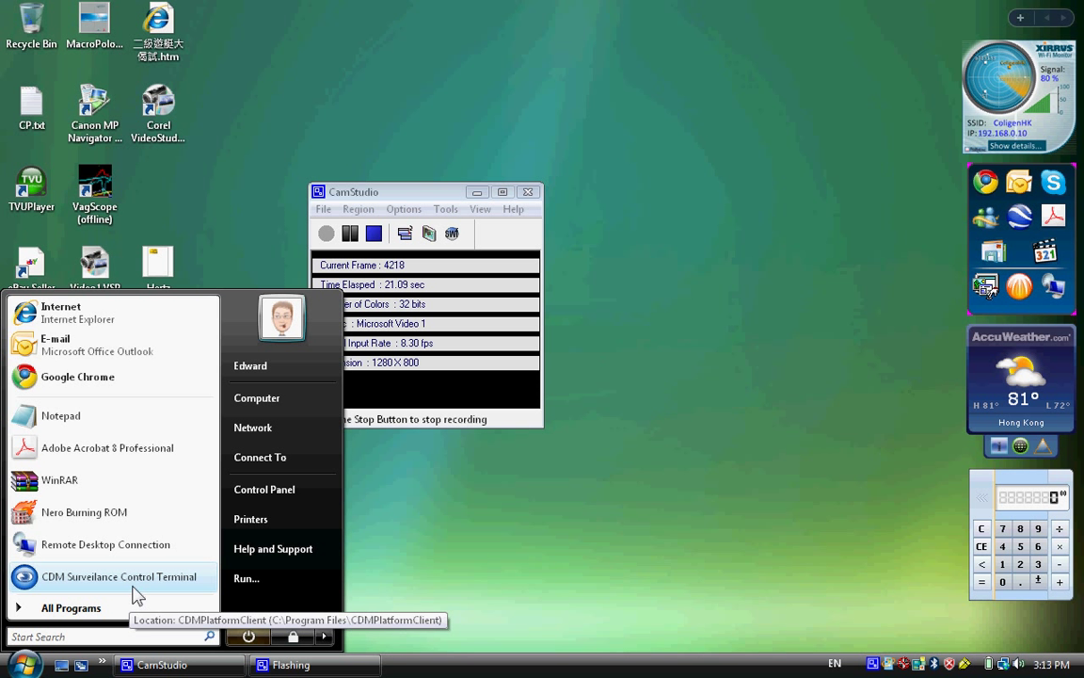
# - Launch CDM Surveillance Control Terminal, hide CamStudio, and reveal the login dialog's server settings
pyautogui.click(132, 578)
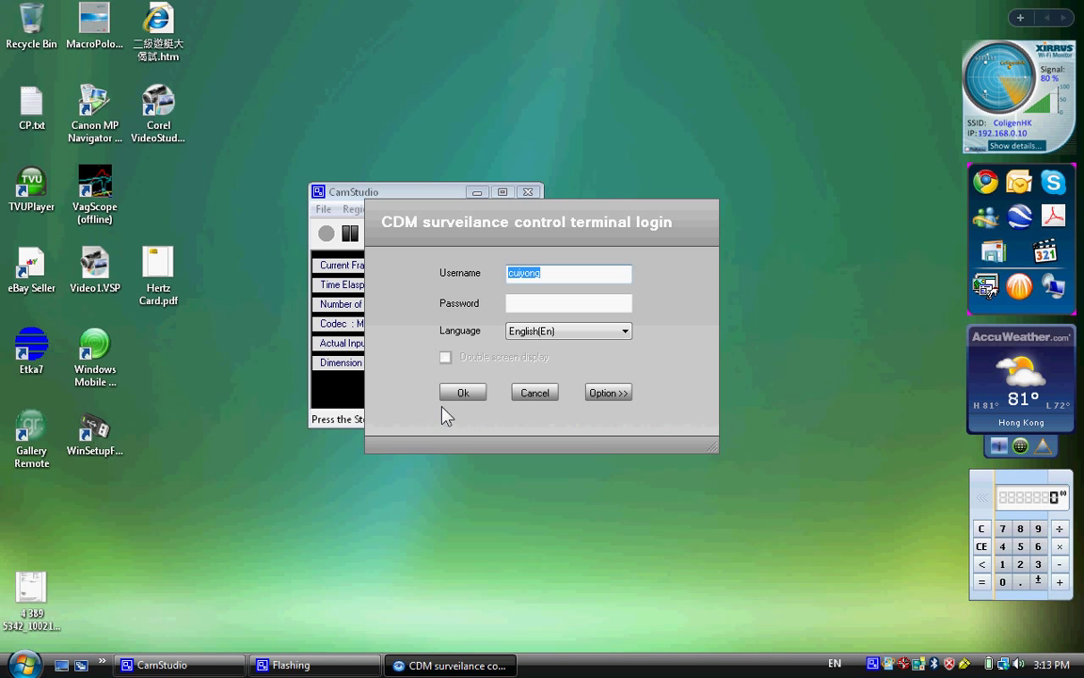
pyautogui.click(477, 192)
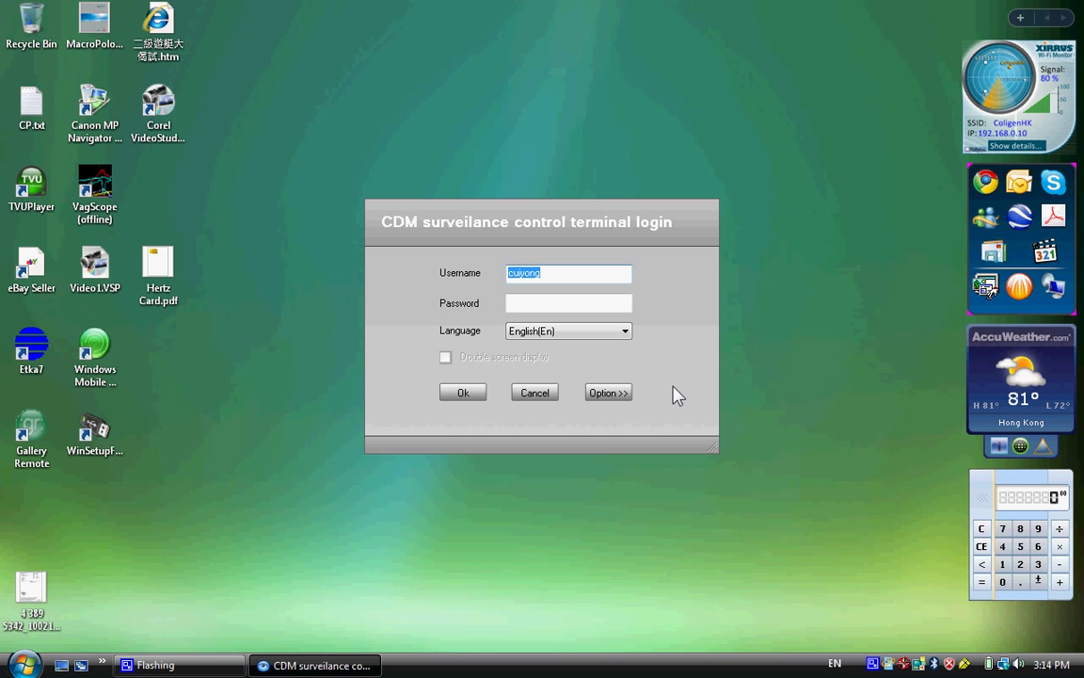
pyautogui.click(619, 394)
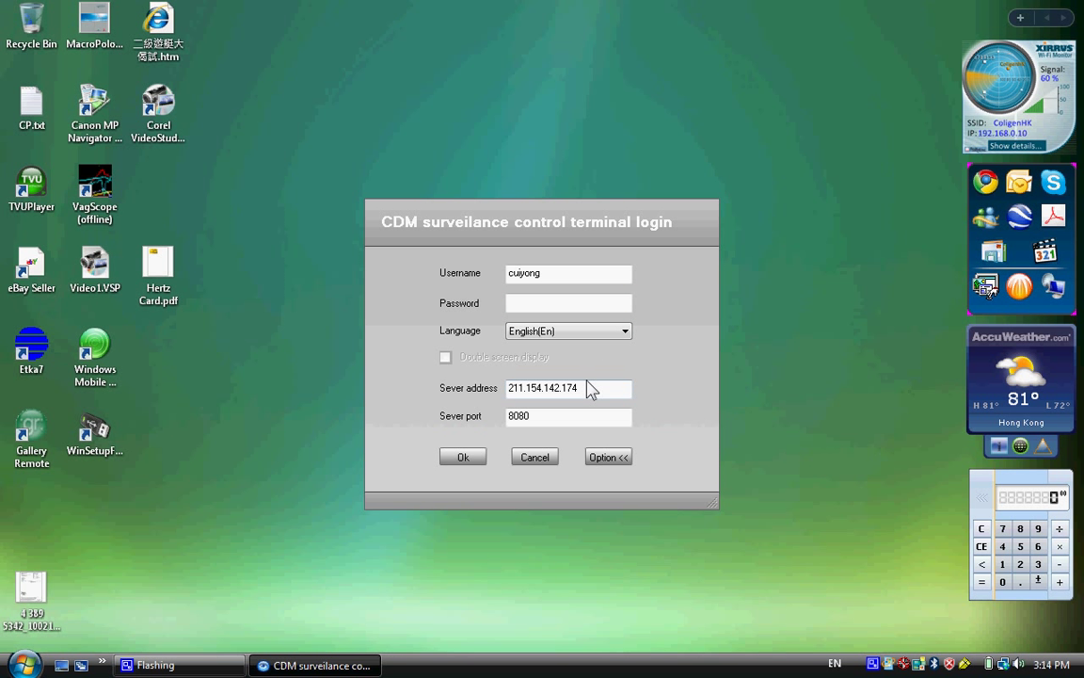
# - Check the username, password, English language, server address and port, then submit the login
pyautogui.click(559, 274)
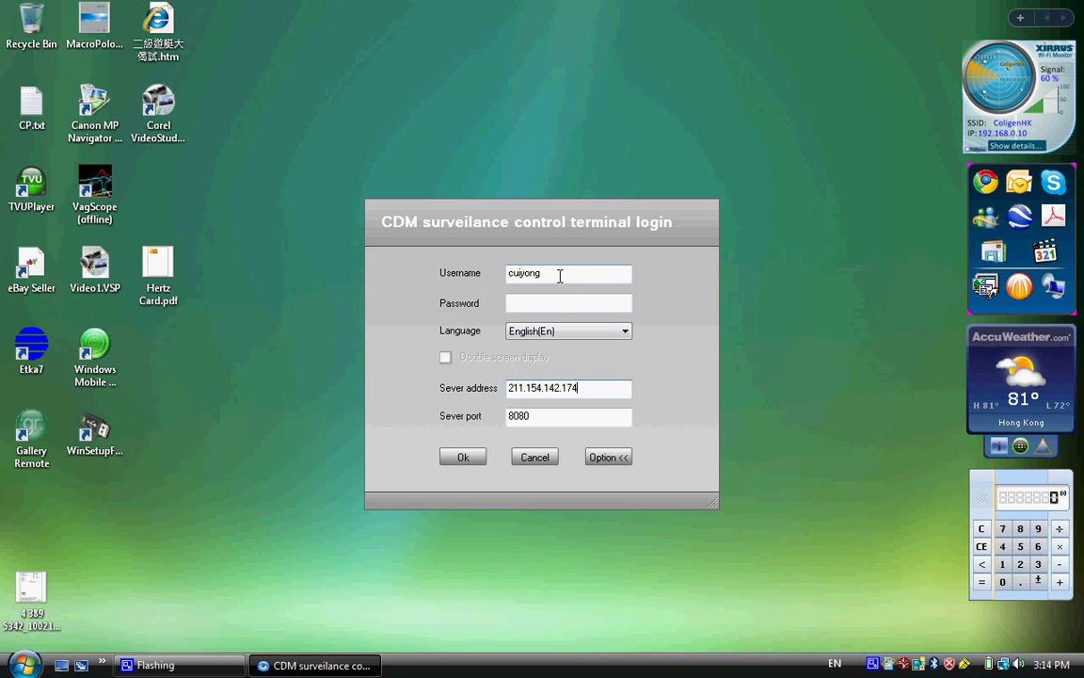
pyautogui.click(560, 305)
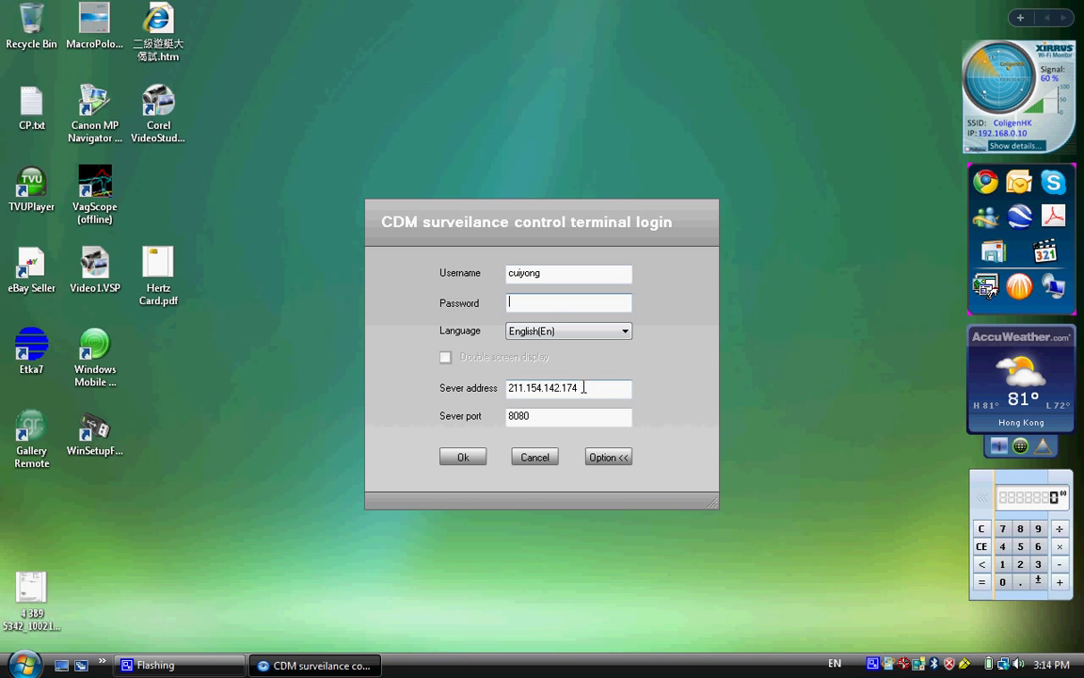
pyautogui.click(610, 335)
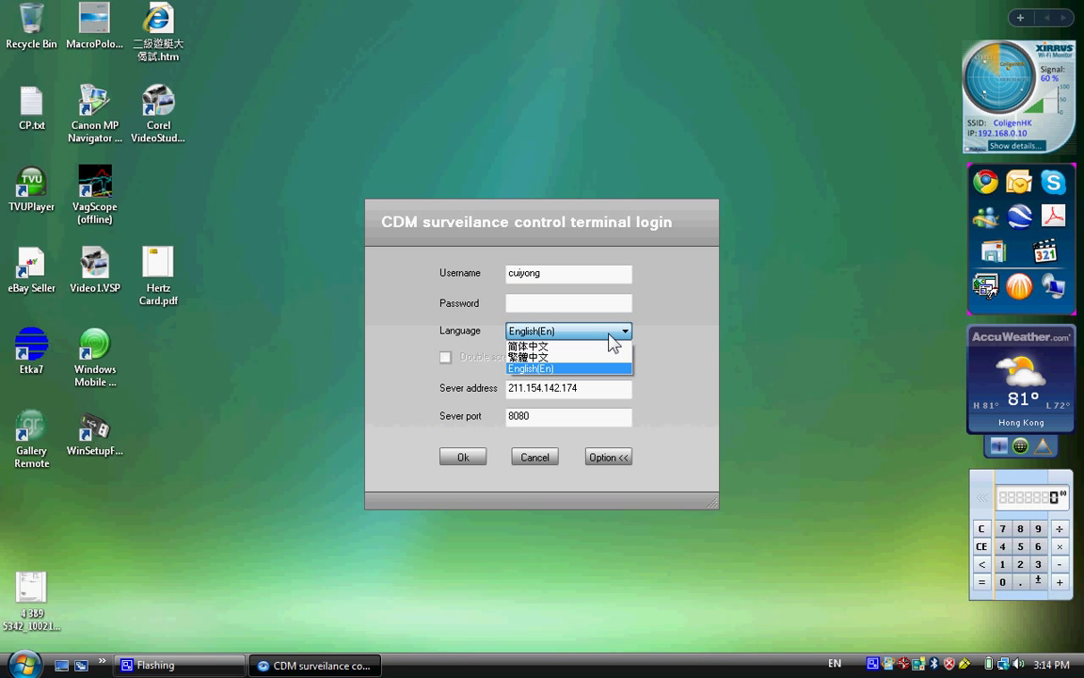
pyautogui.click(656, 437)
pyautogui.click(607, 388)
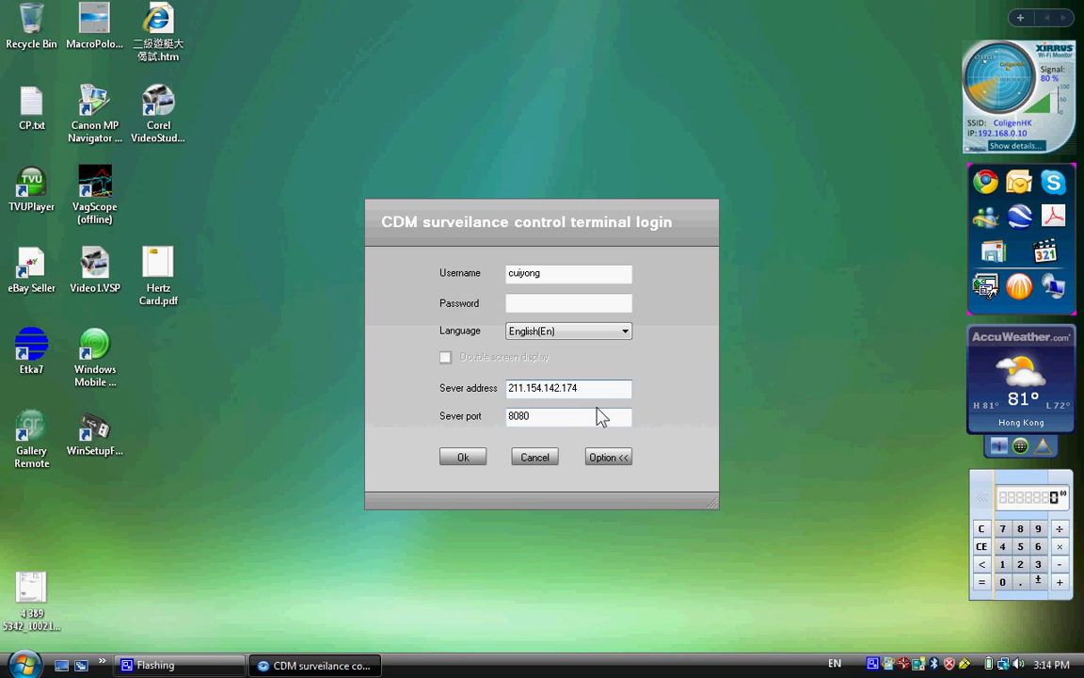
pyautogui.click(529, 419)
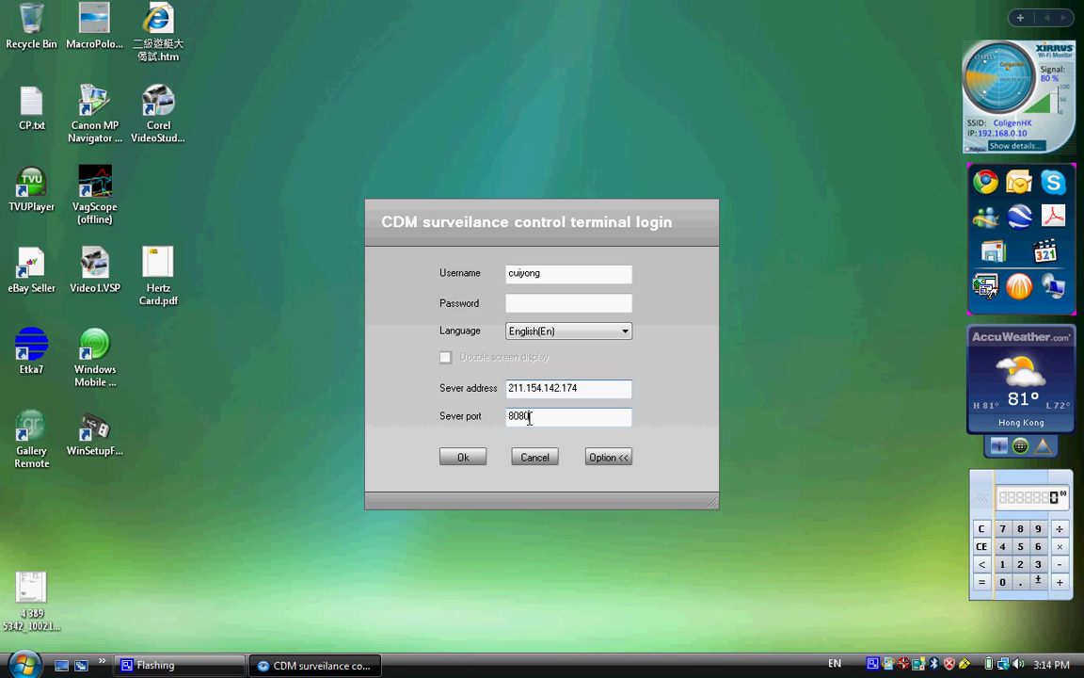
pyautogui.click(466, 458)
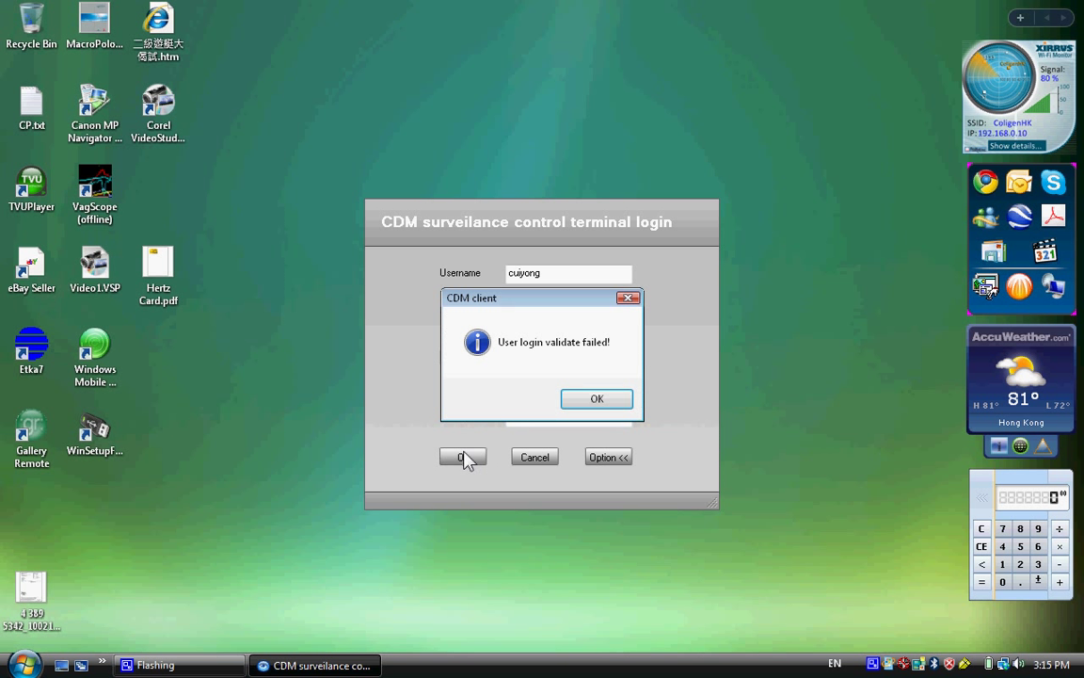
# - Dismiss the login failure, re-enter the account password, and log in again
pyautogui.click(599, 399)
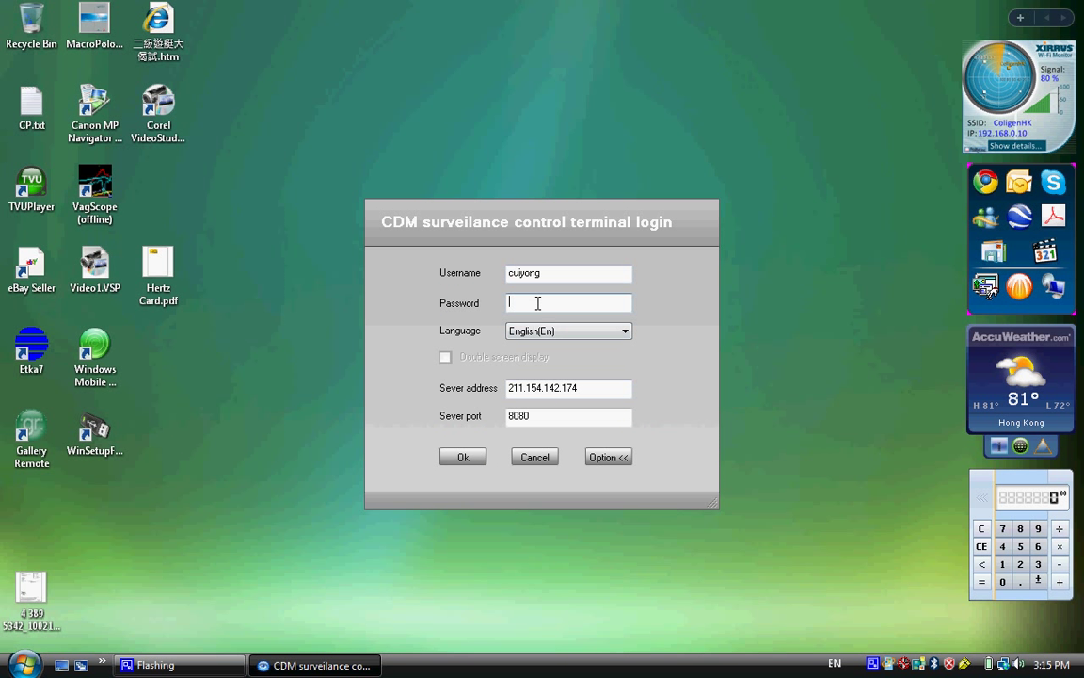
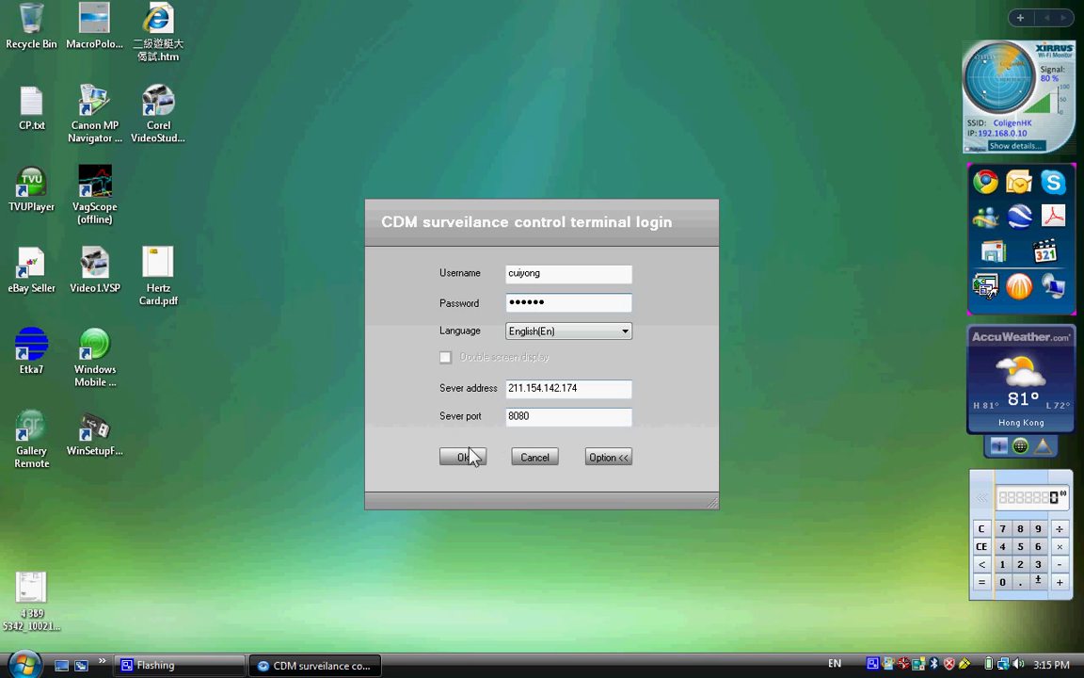
pyautogui.click(459, 465)
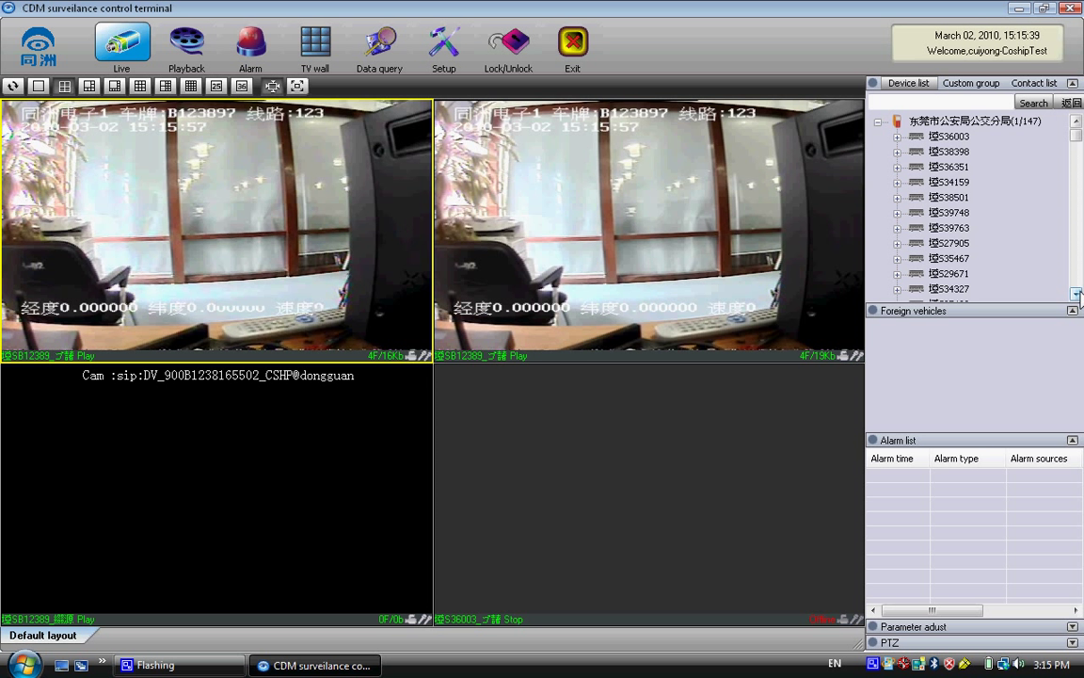
# - Scroll the Device list and expand vehicle S36003 into its three camera channels
pyautogui.click(1076, 294)
pyautogui.click(1076, 294)
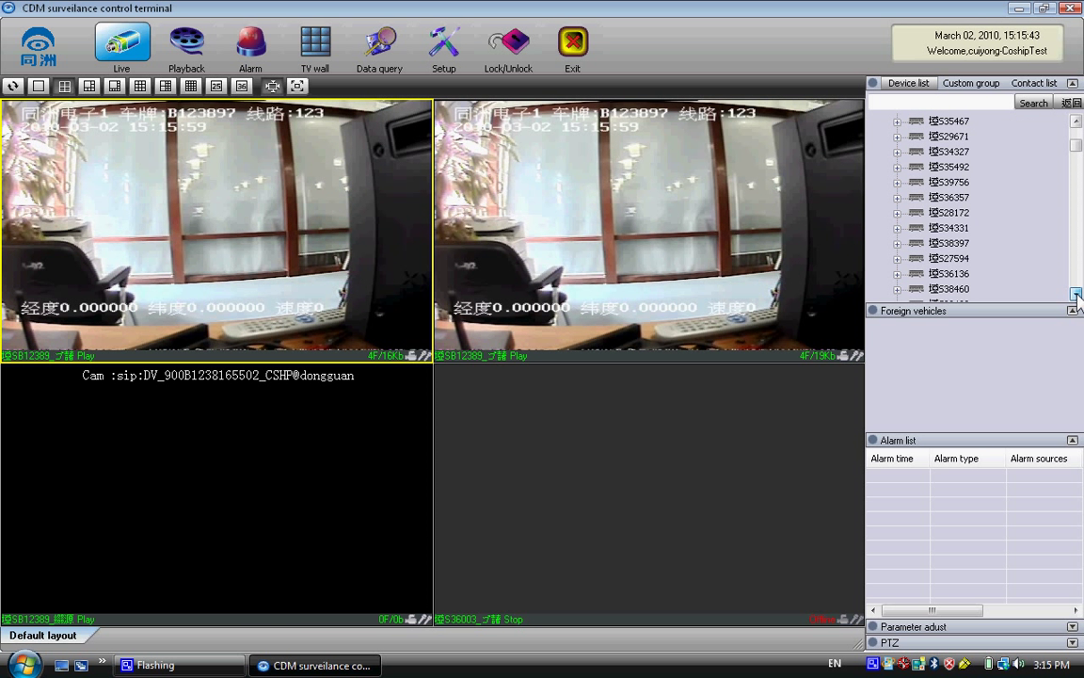
pyautogui.scroll(3, 1078, 146)
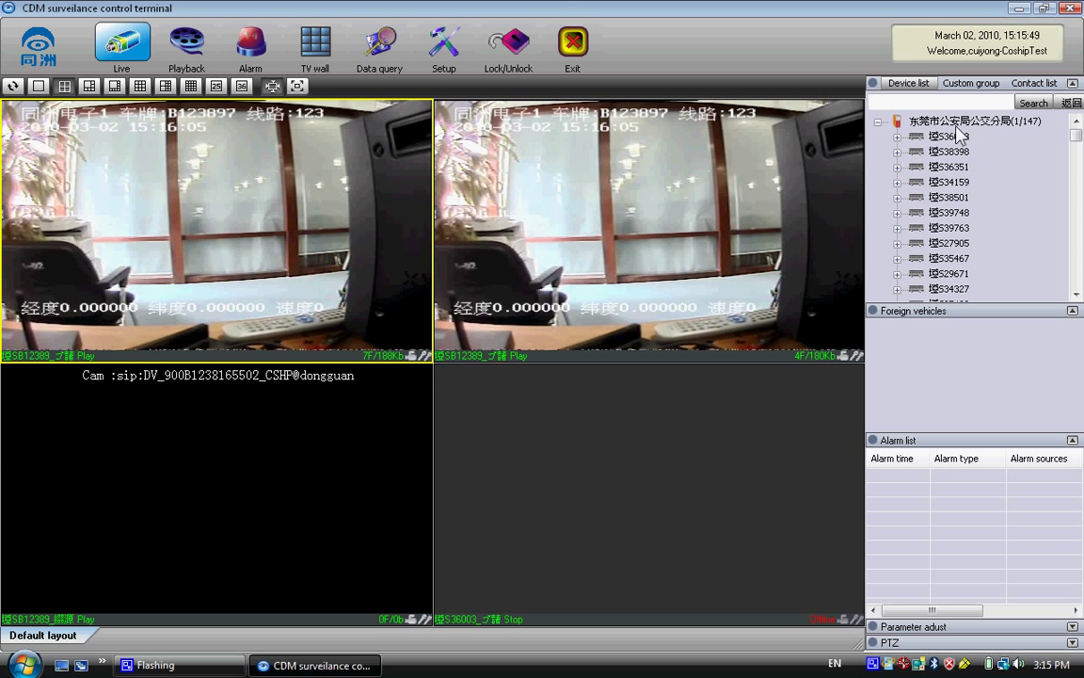
pyautogui.doubleClick(909, 137)
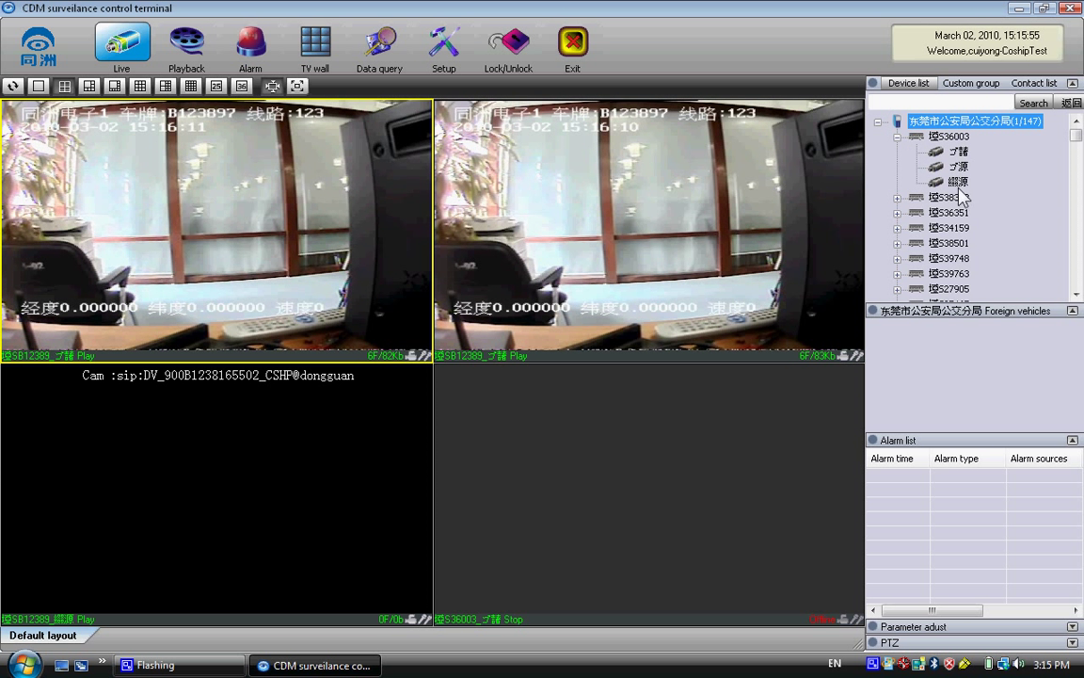
# - Sort the device list by whether each device is online
pyautogui.rightClick(954, 121)
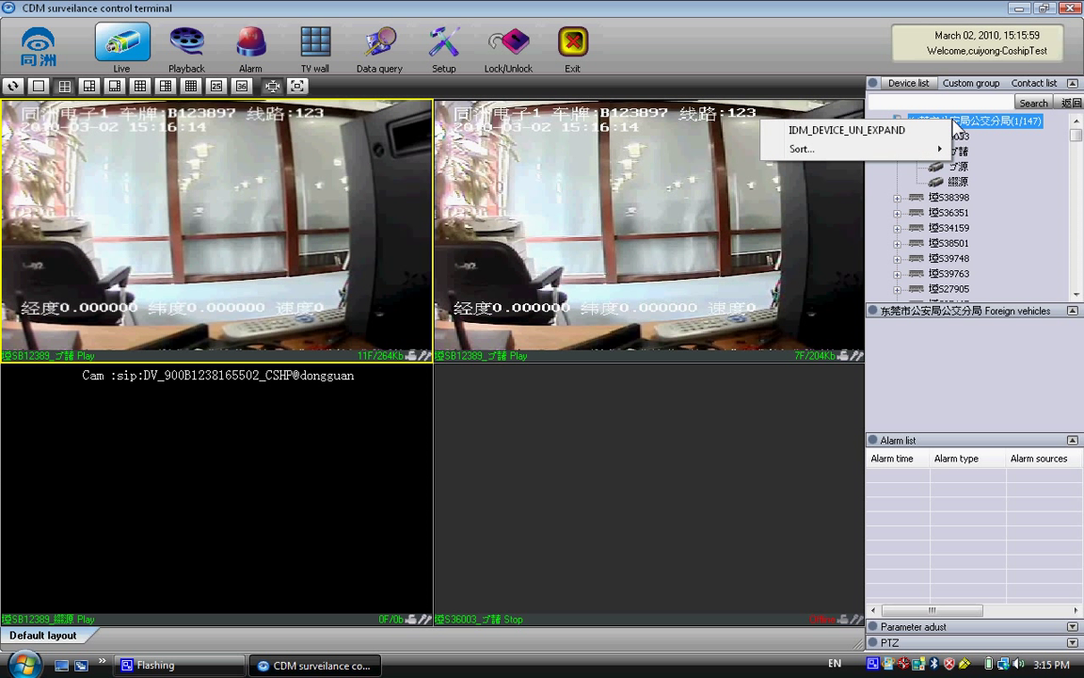
pyautogui.moveTo(928, 149)
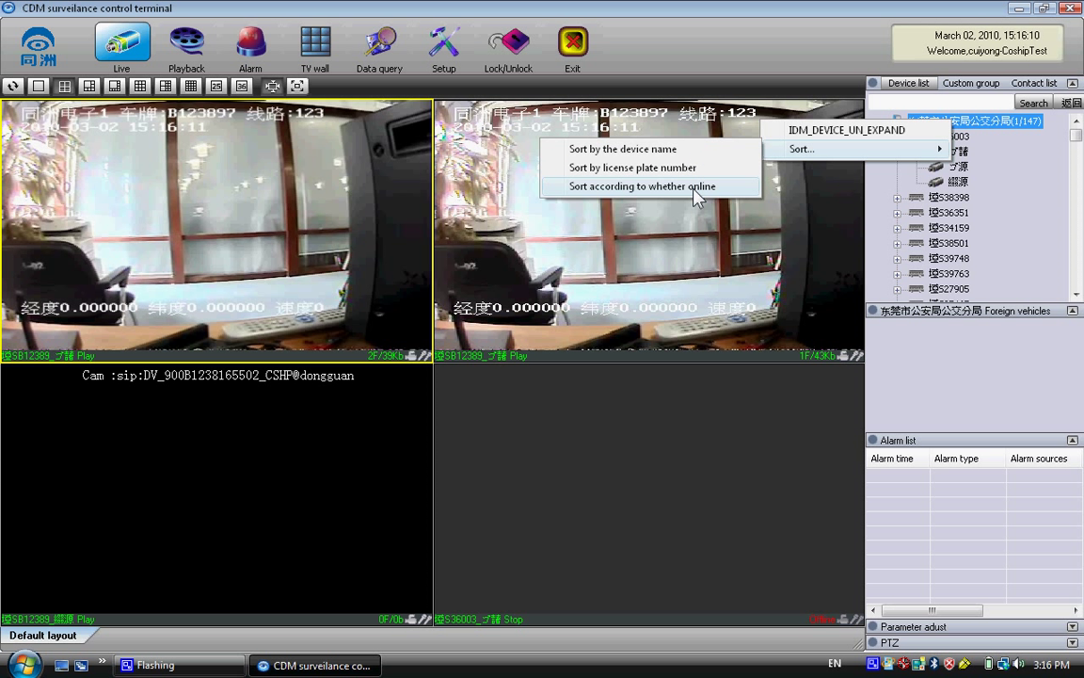
pyautogui.click(697, 186)
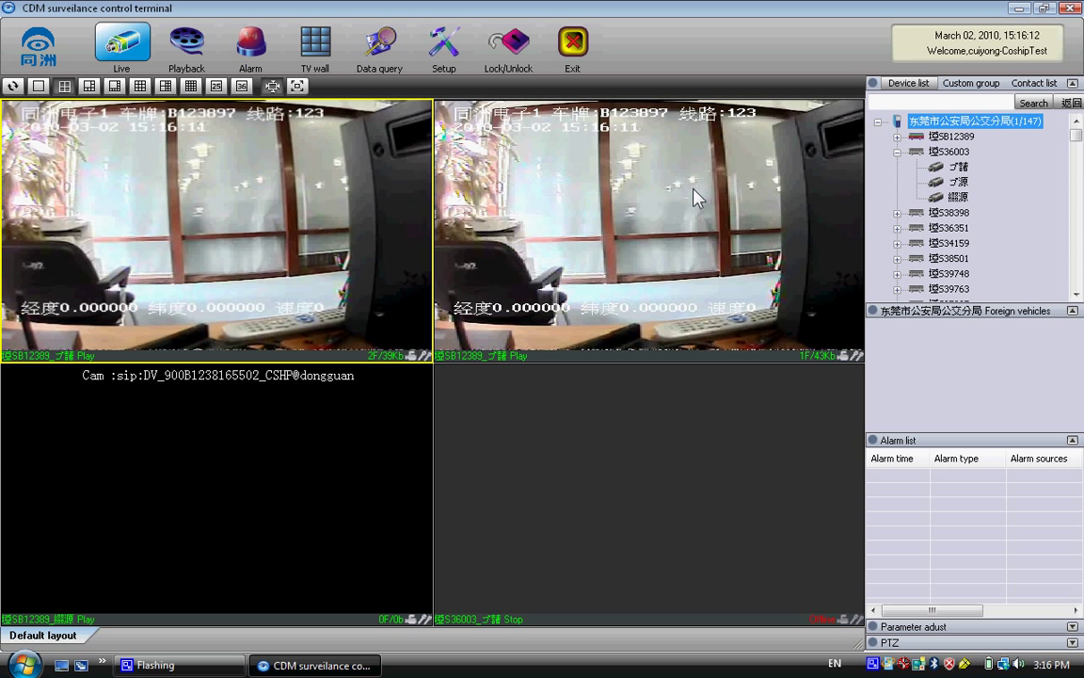
# - Collapse S36003 and expand SB12389 into its four camera channels
pyautogui.click(897, 151)
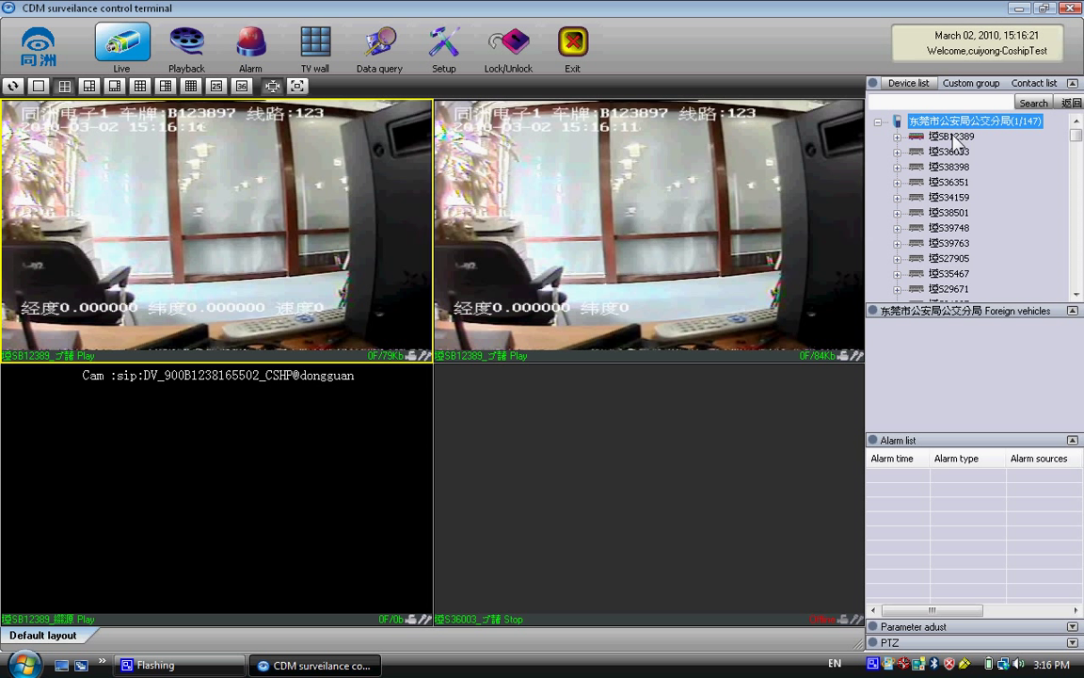
pyautogui.click(916, 138)
pyautogui.doubleClick(915, 138)
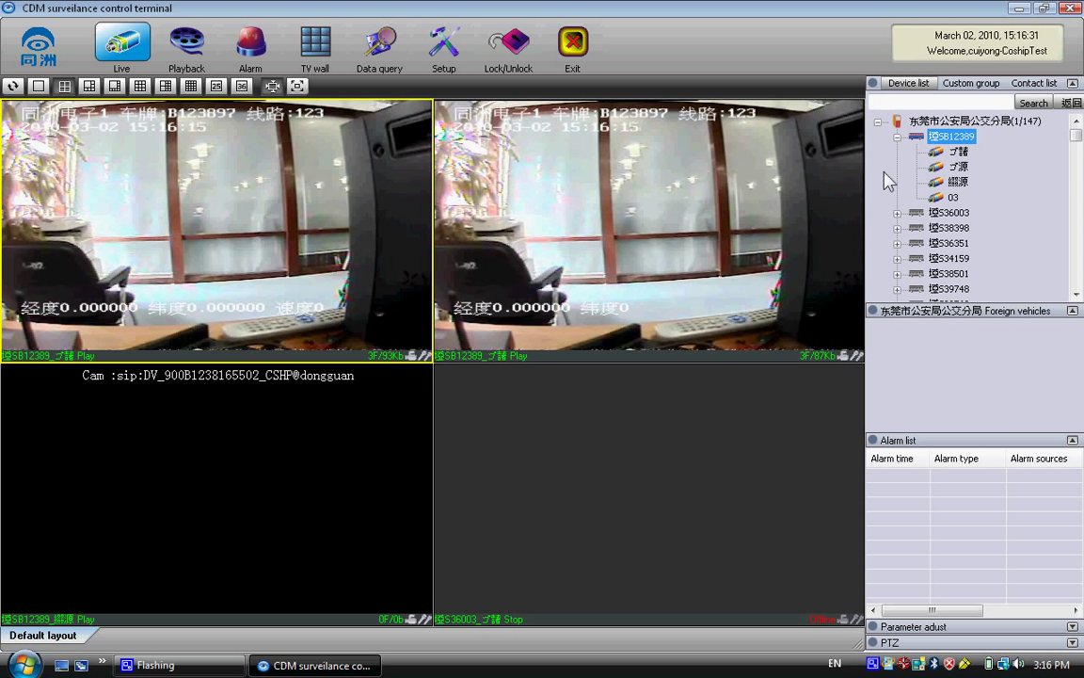
# - Stop all video panes, play SB12389's first camera live, and switch to a single full-size pane
pyautogui.rightClick(829, 193)
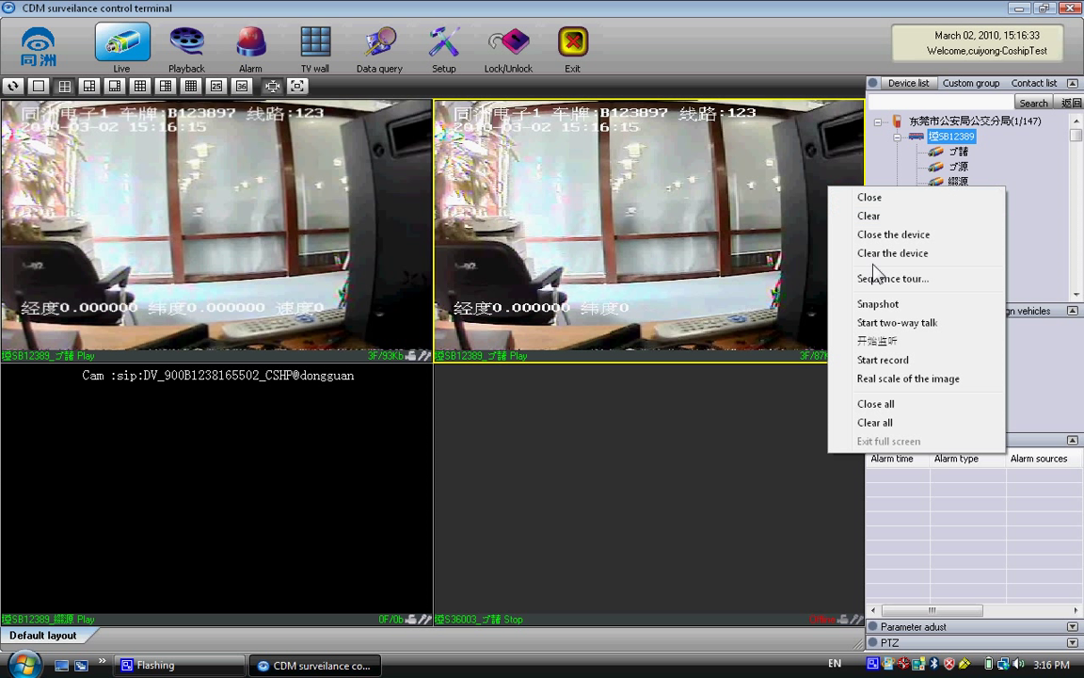
pyautogui.click(873, 407)
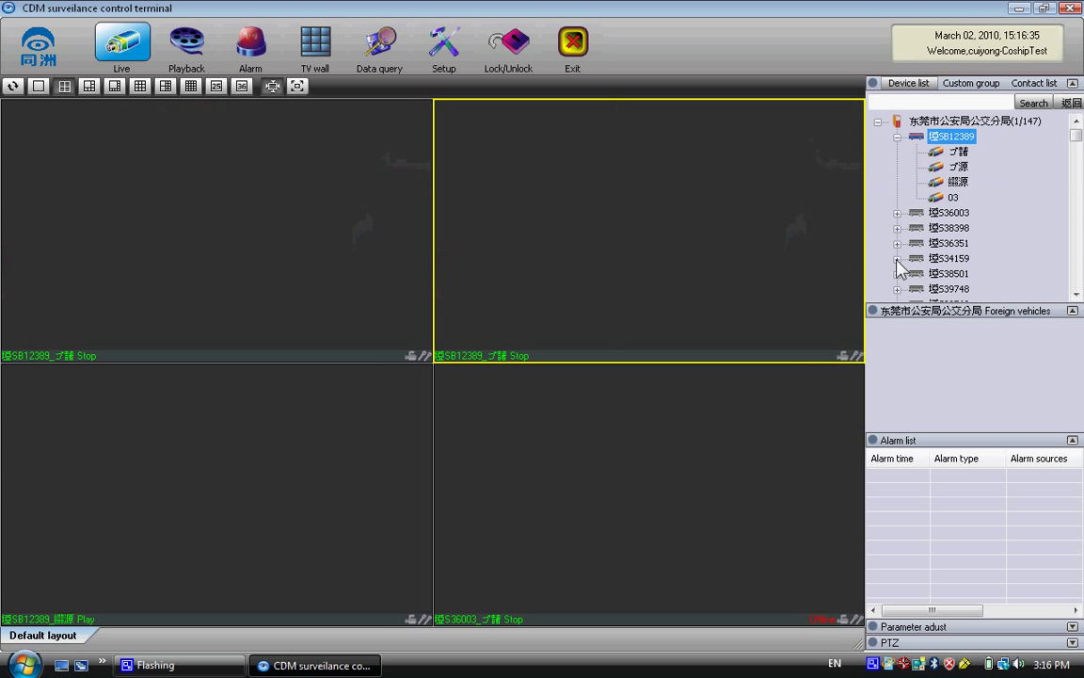
pyautogui.click(957, 155)
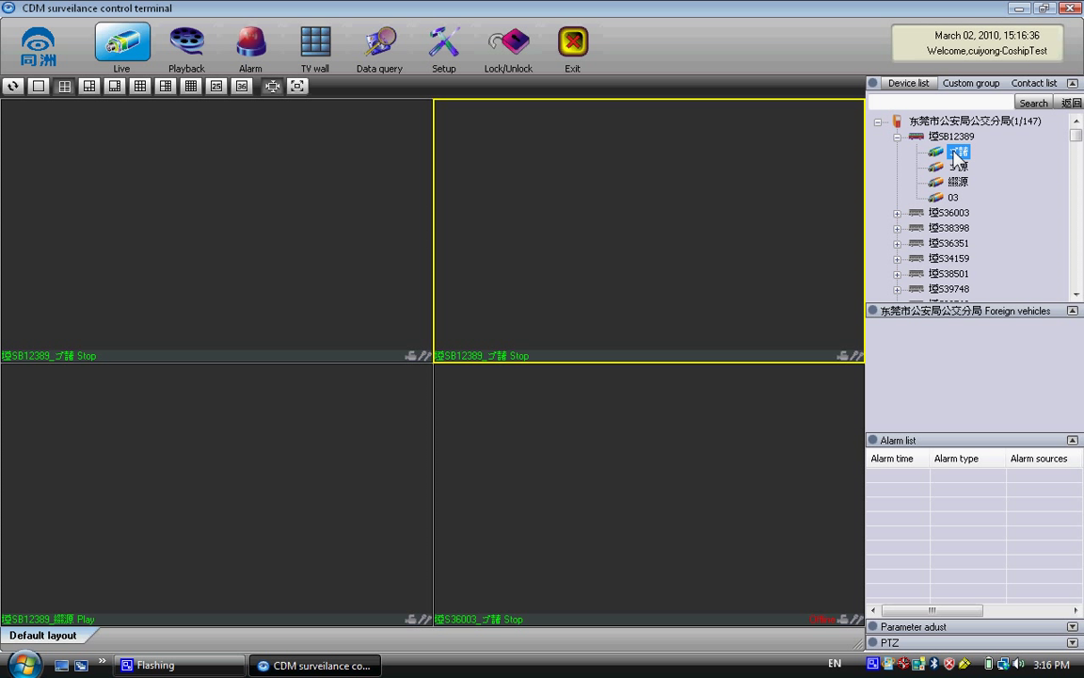
pyautogui.doubleClick(958, 152)
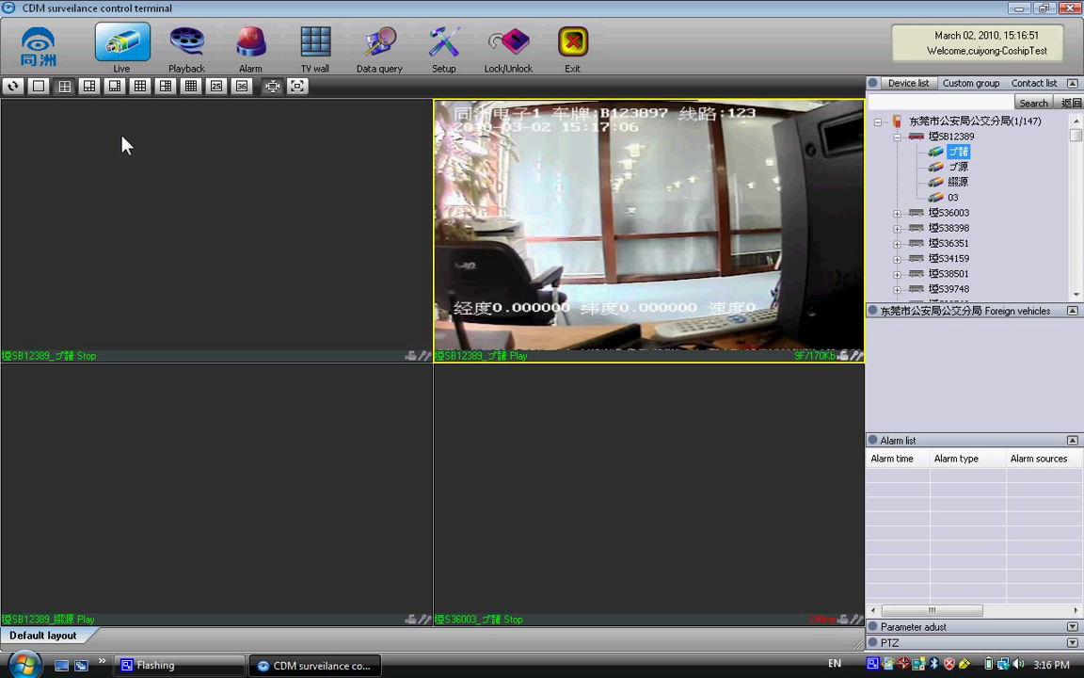
pyautogui.click(44, 89)
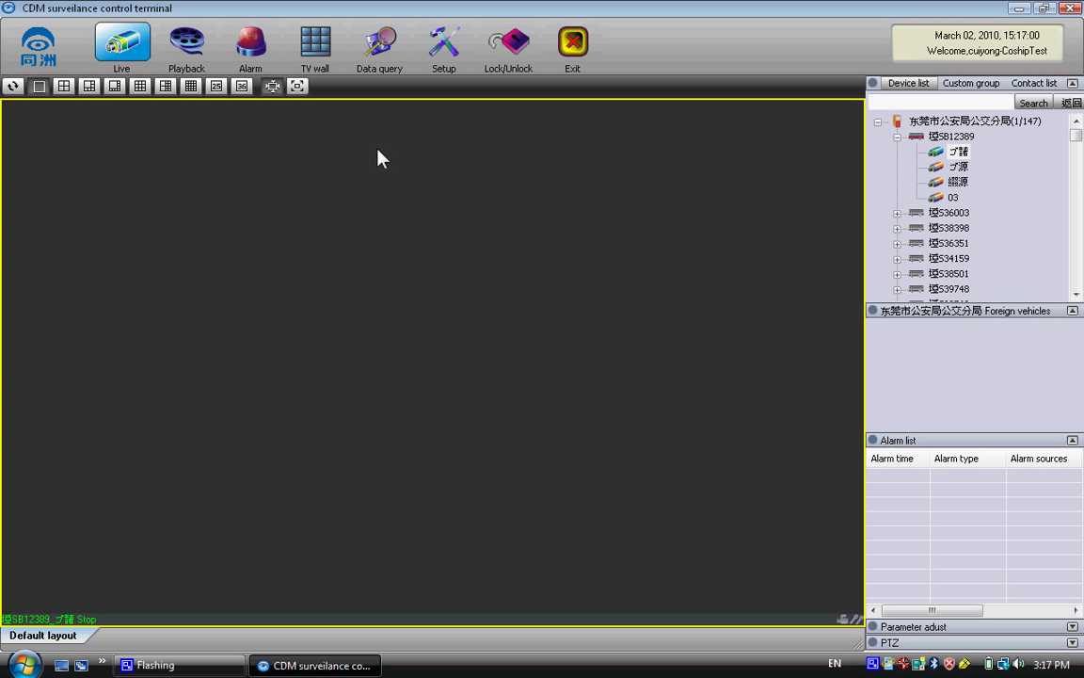
# - Switch between the four-pane grid and a single pane, selecting the top-right playing pane
pyautogui.click(66, 87)
pyautogui.click(466, 320)
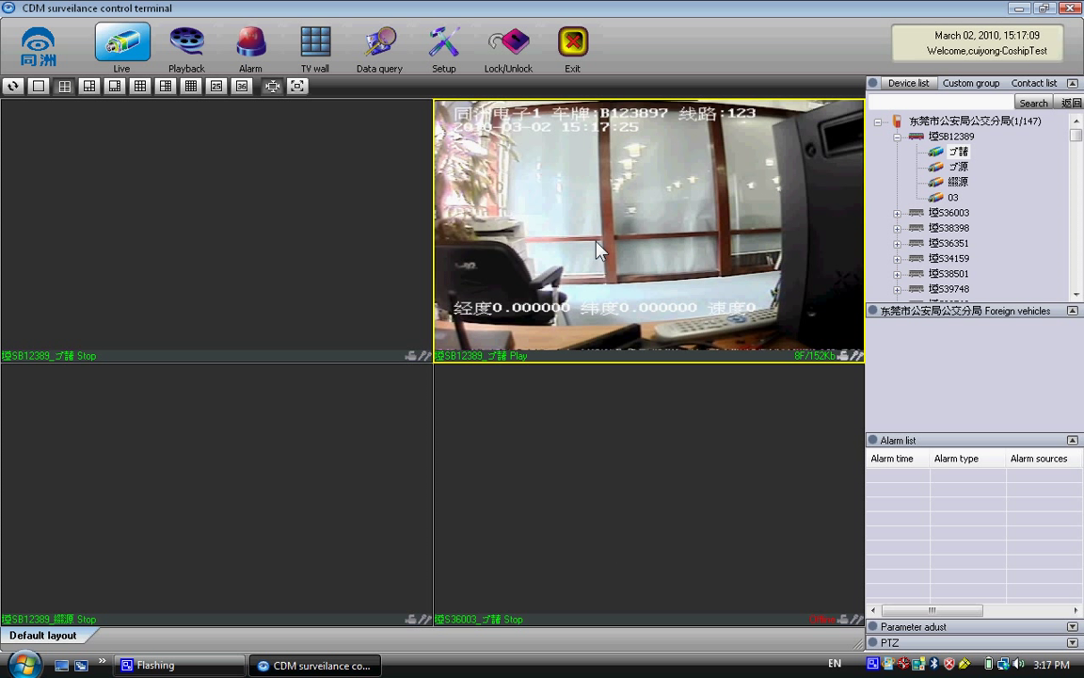
pyautogui.click(42, 90)
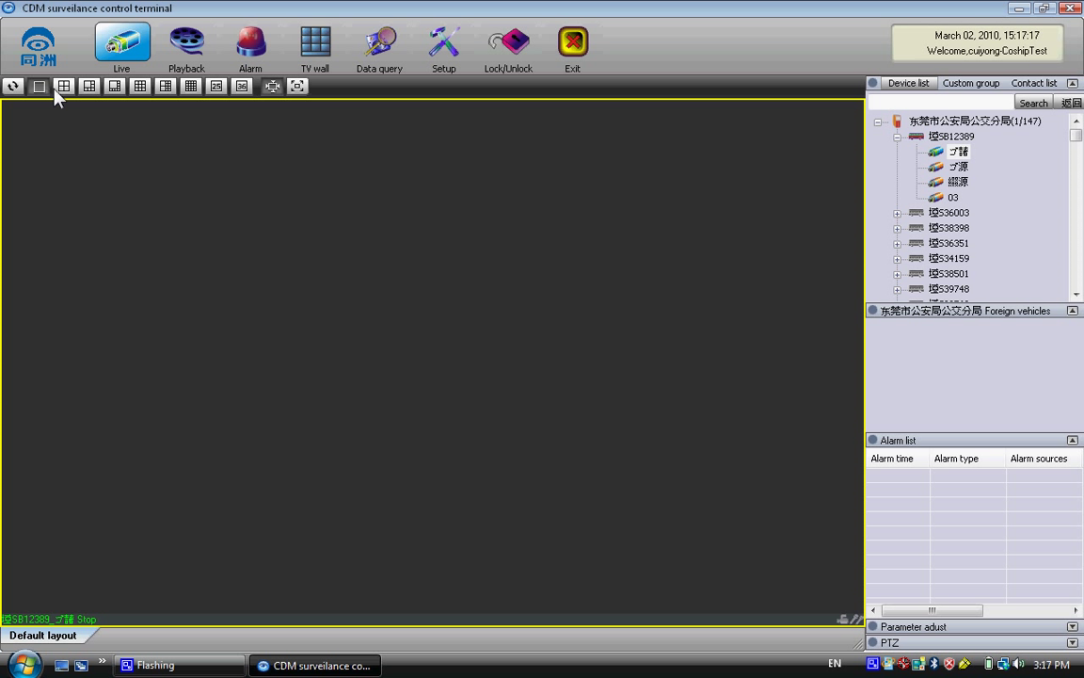
pyautogui.click(64, 86)
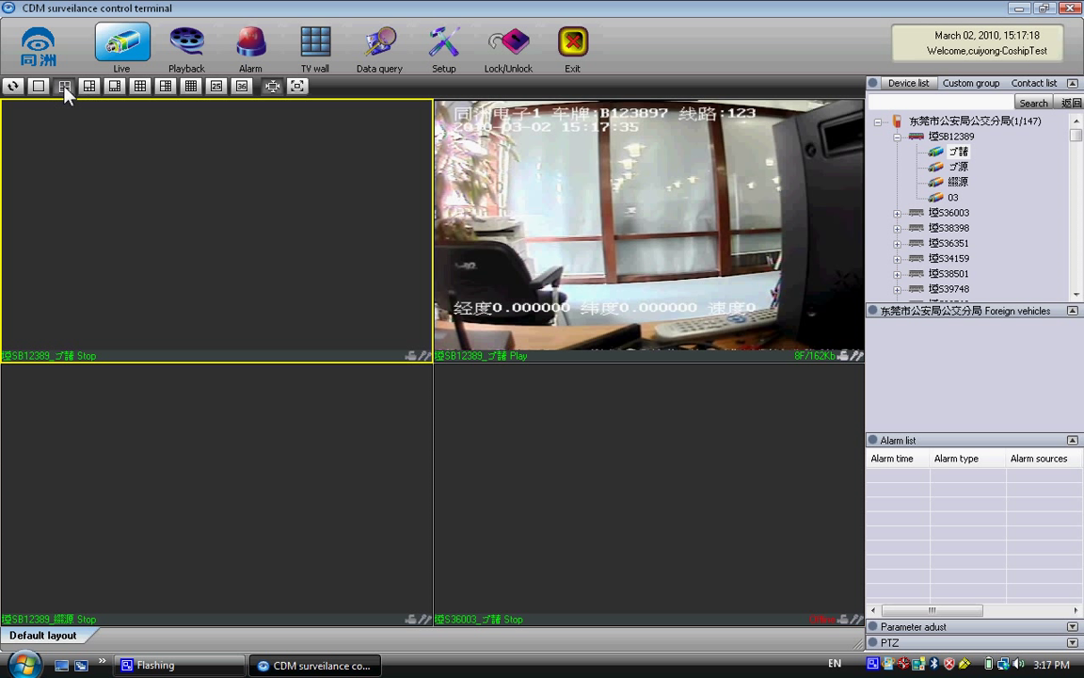
# - Play SB12389's first camera in the top-left pane and its second camera in the top-right pane
pyautogui.rightClick(209, 249)
pyautogui.click(958, 154)
pyautogui.doubleClick(959, 158)
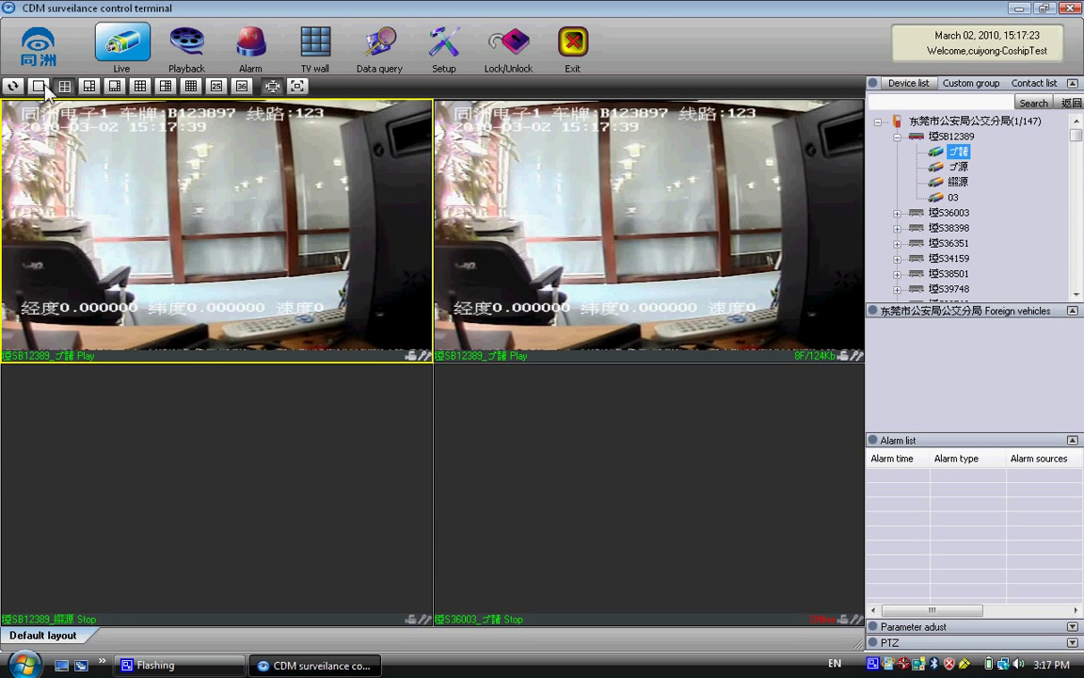
pyautogui.click(38, 86)
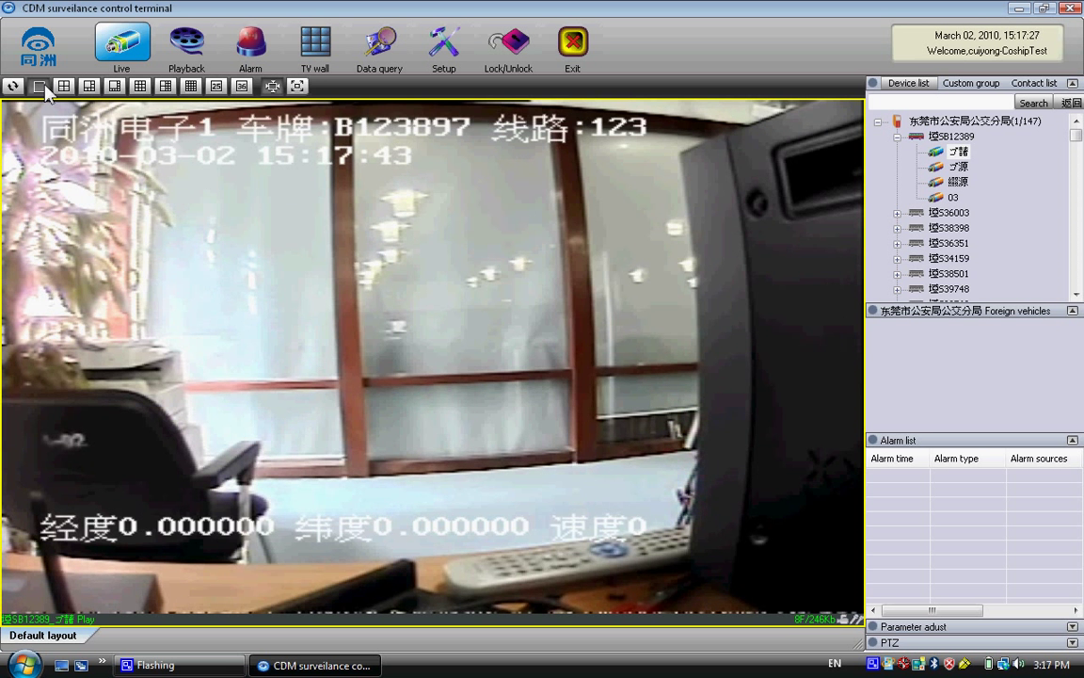
pyautogui.click(64, 87)
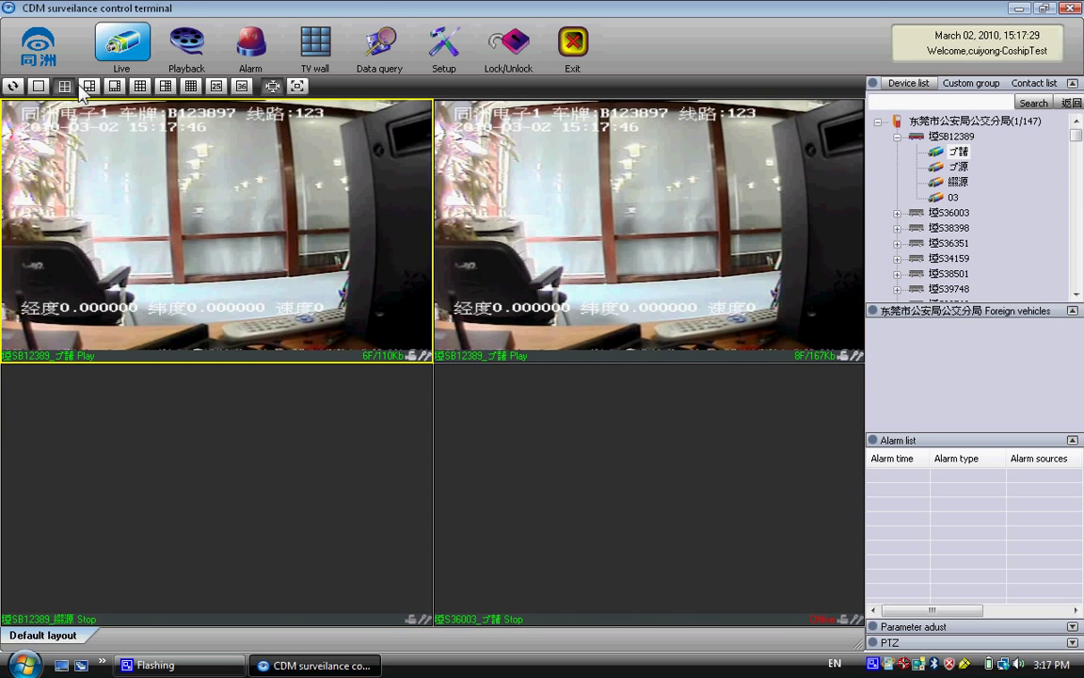
pyautogui.click(841, 187)
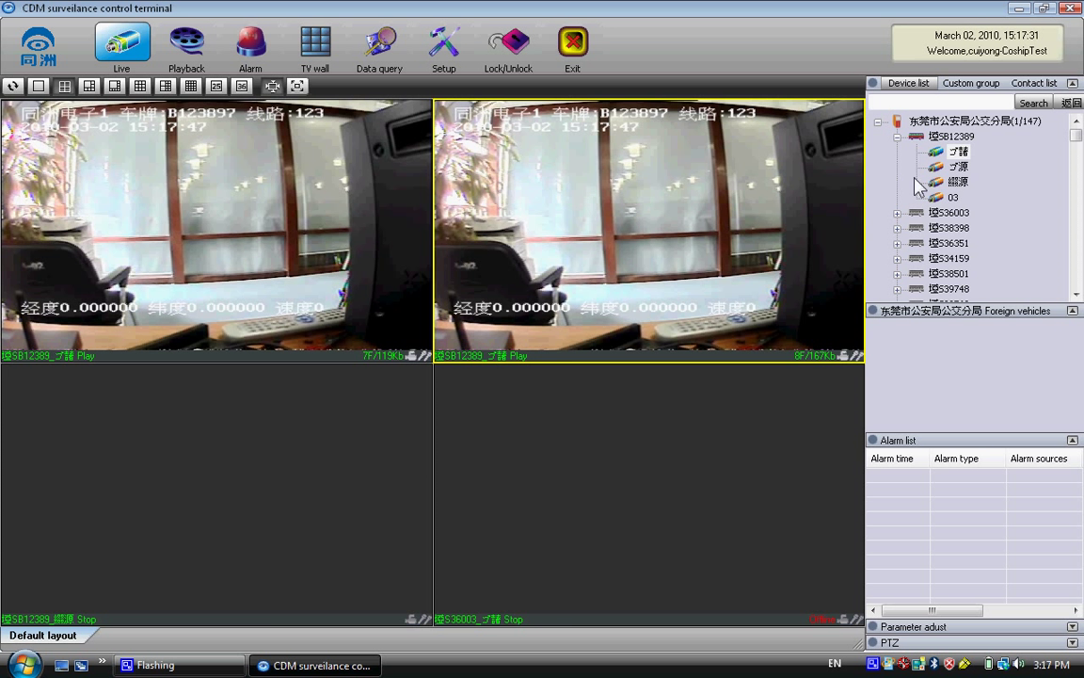
pyautogui.click(958, 166)
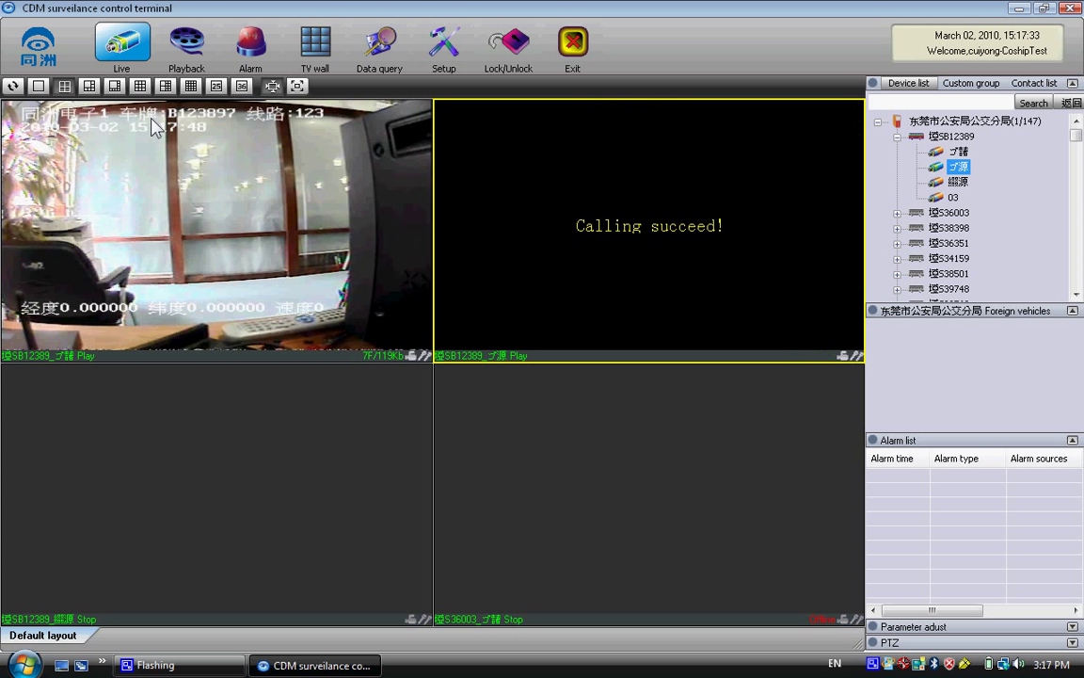
# - Try the 6-pane, 36-pane and single layouts, then return to the four-pane grid
pyautogui.click(90, 86)
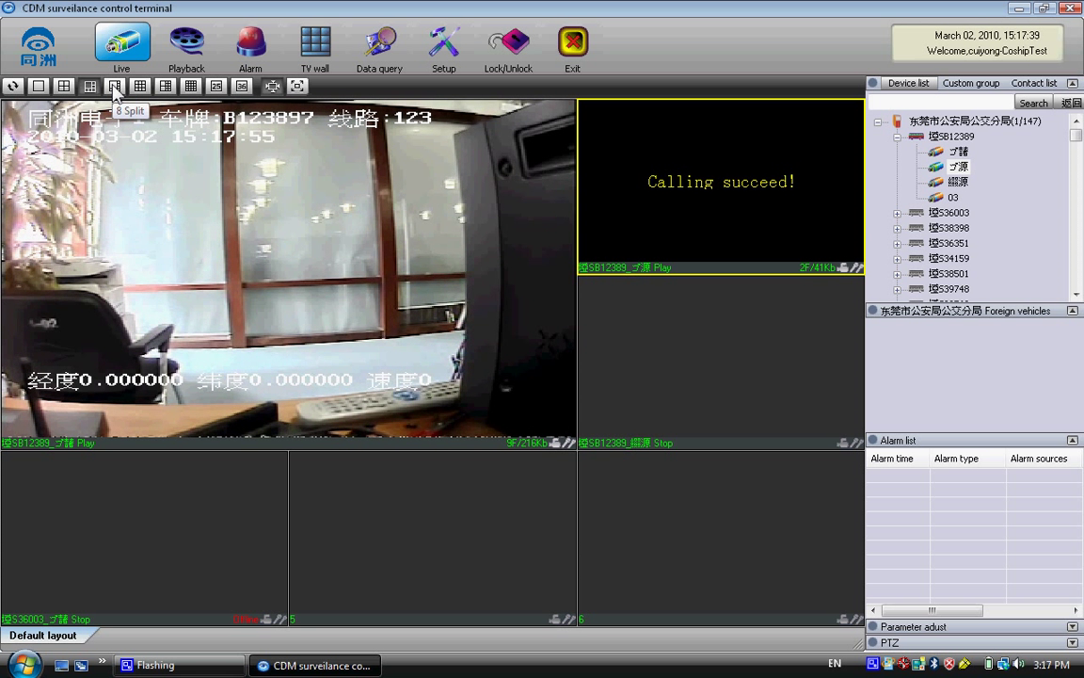
pyautogui.click(242, 86)
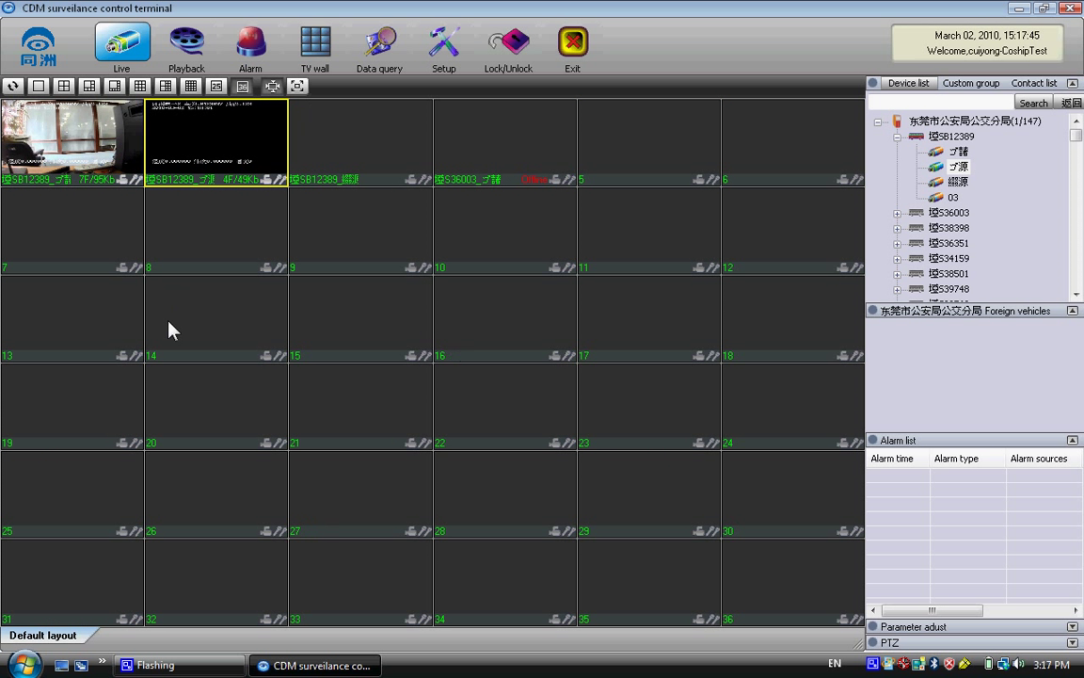
pyautogui.click(39, 87)
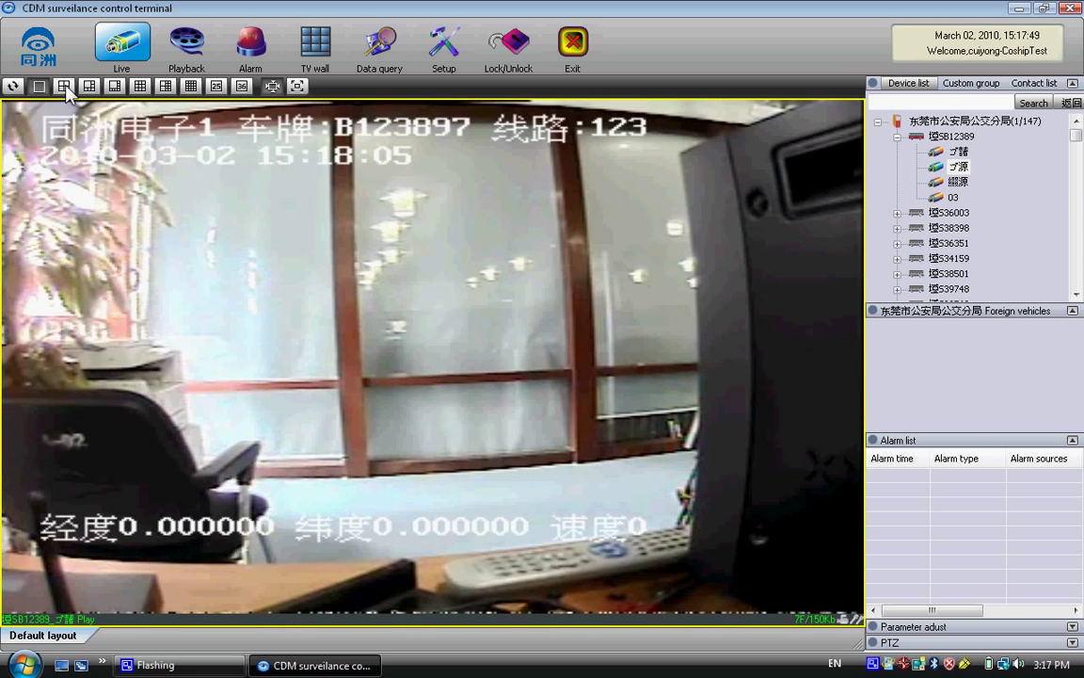
pyautogui.click(63, 85)
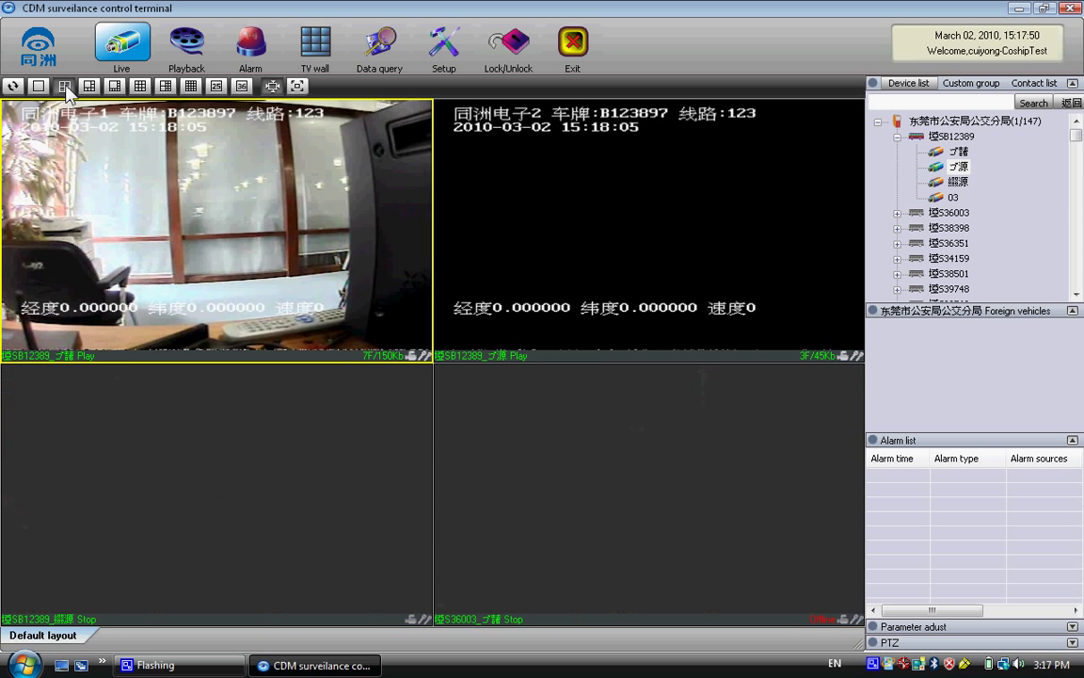
# - On the playback page, sort devices by online status and expand SB12389
pyautogui.click(184, 45)
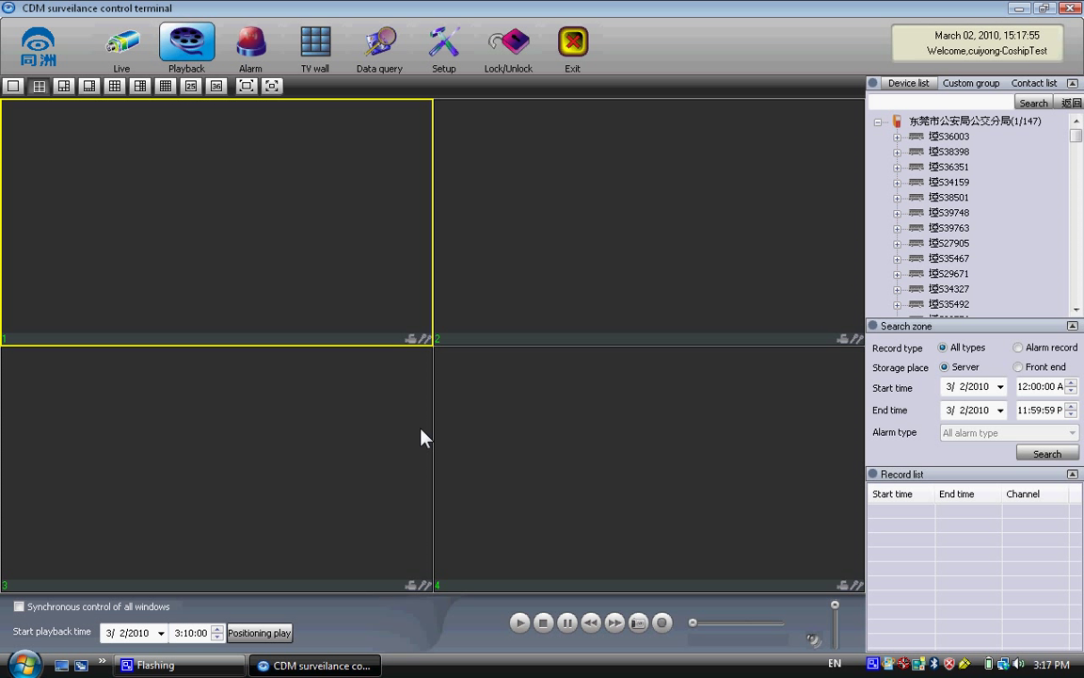
pyautogui.rightClick(942, 122)
pyautogui.moveTo(909, 156)
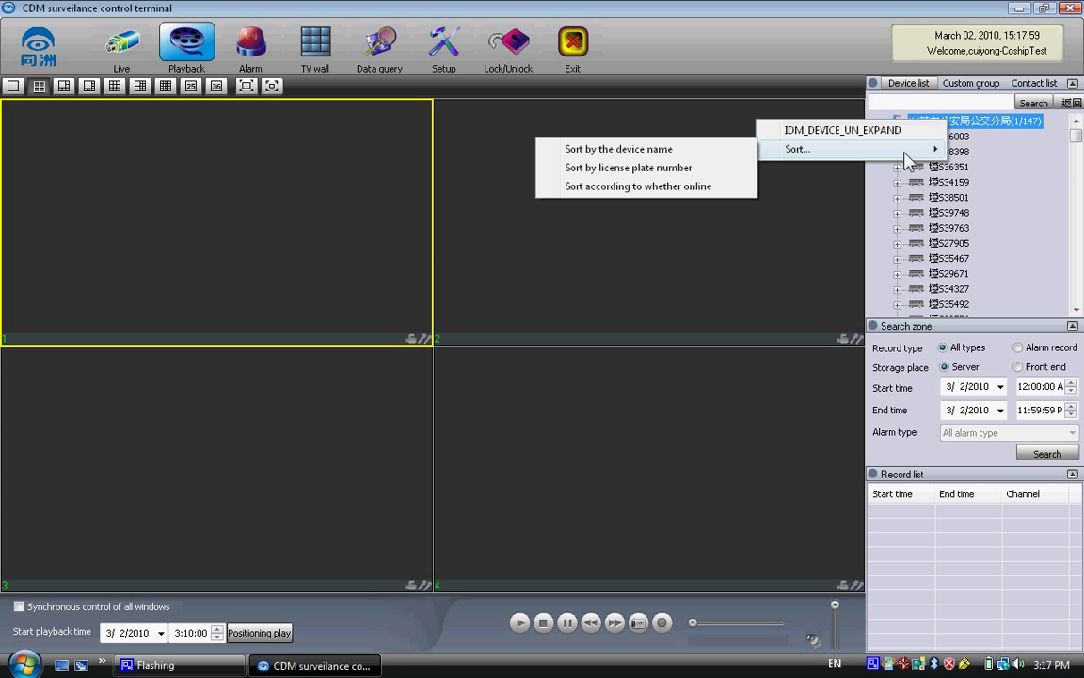
pyautogui.click(738, 187)
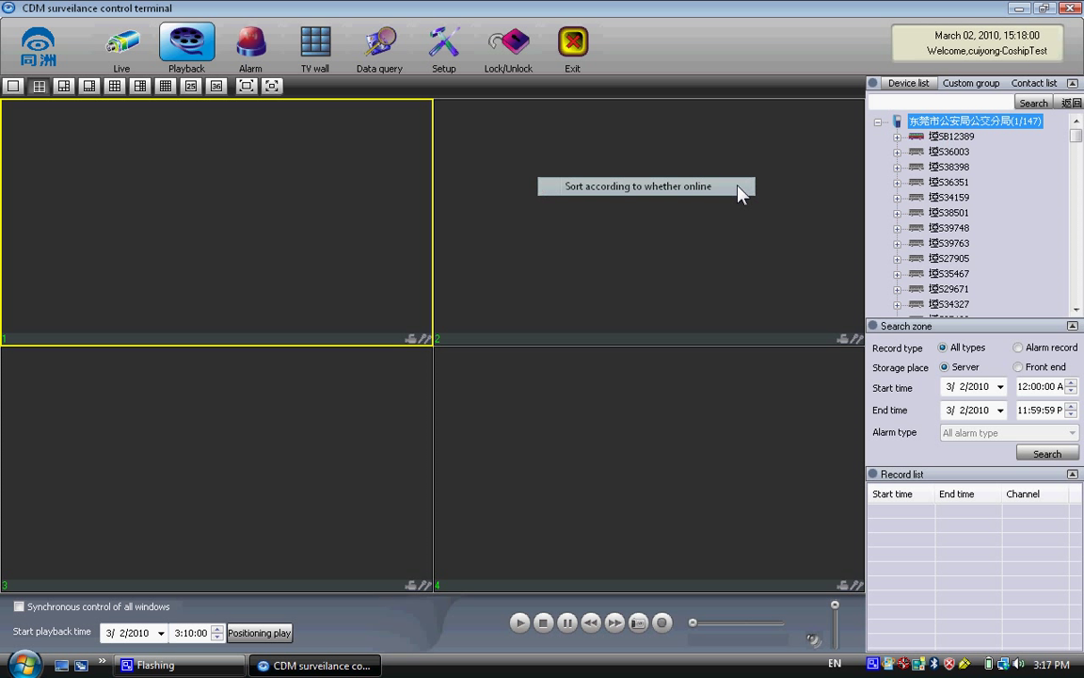
pyautogui.doubleClick(950, 136)
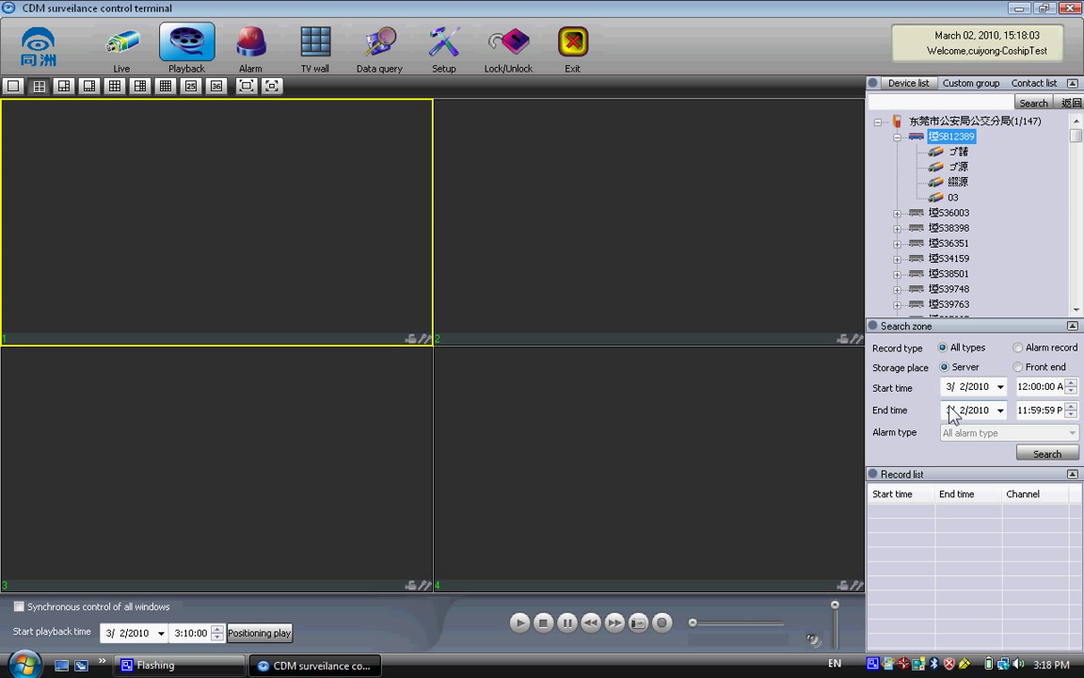
# - Set the start date to February 1, 2010 and search recordings for SB12389's first channel
pyautogui.click(1001, 386)
pyautogui.click(829, 413)
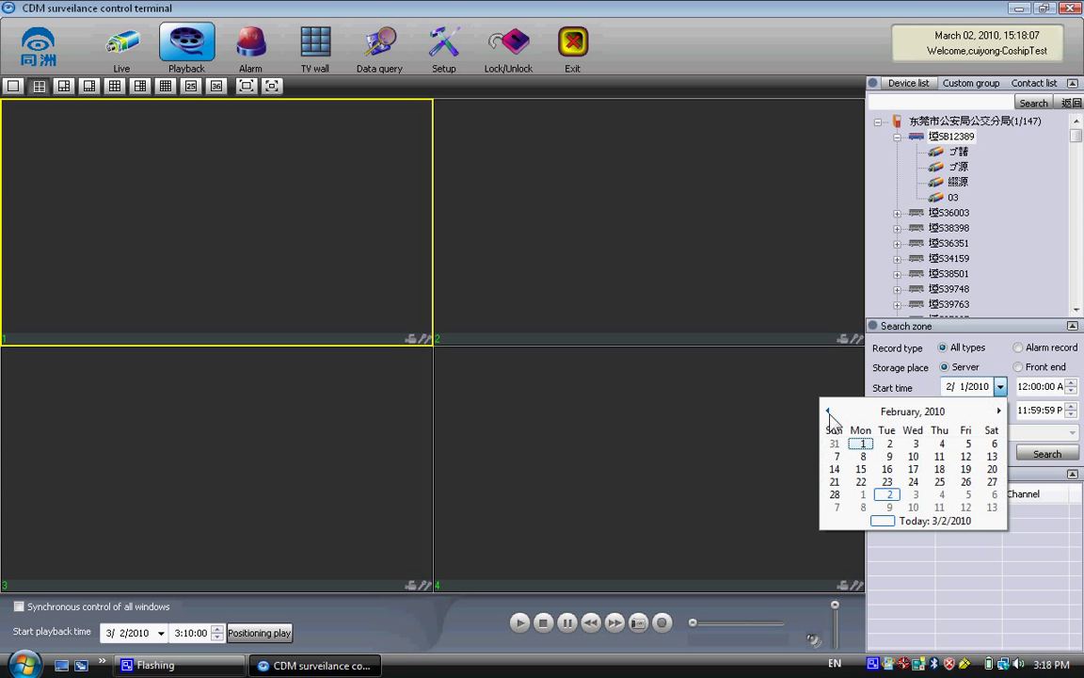
pyautogui.click(859, 444)
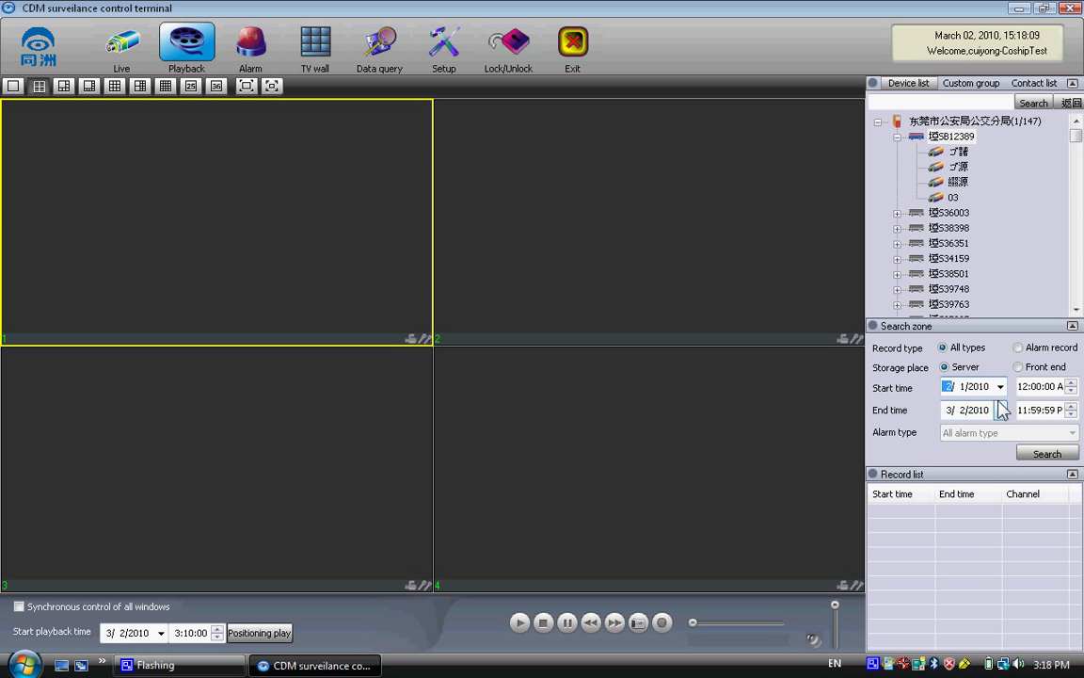
pyautogui.click(1045, 455)
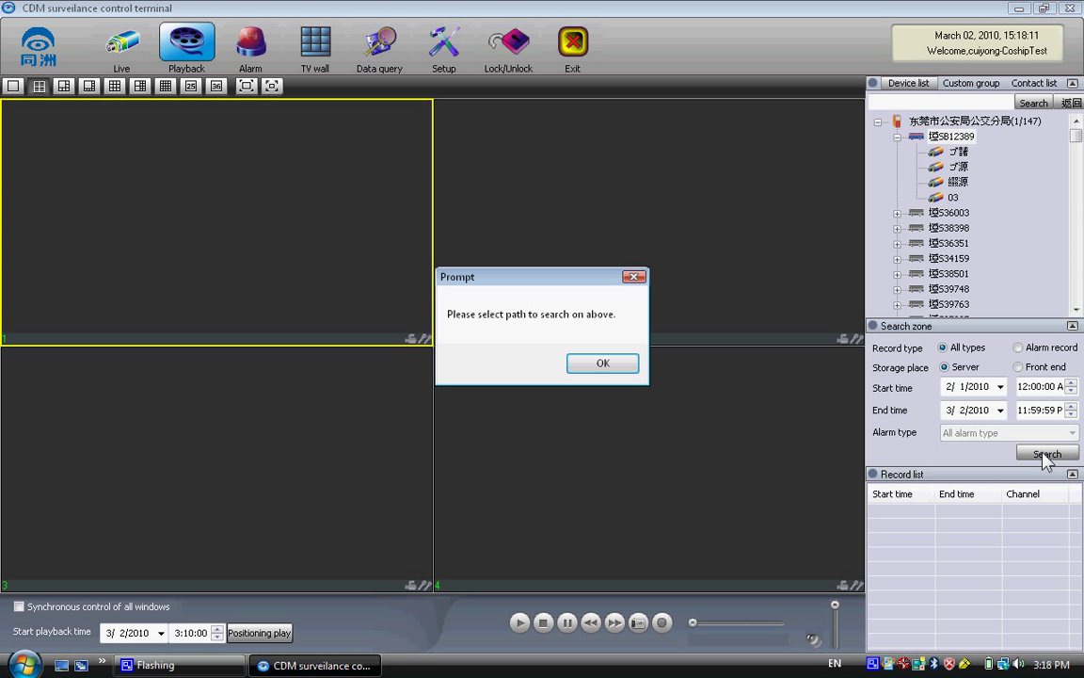
pyautogui.click(619, 364)
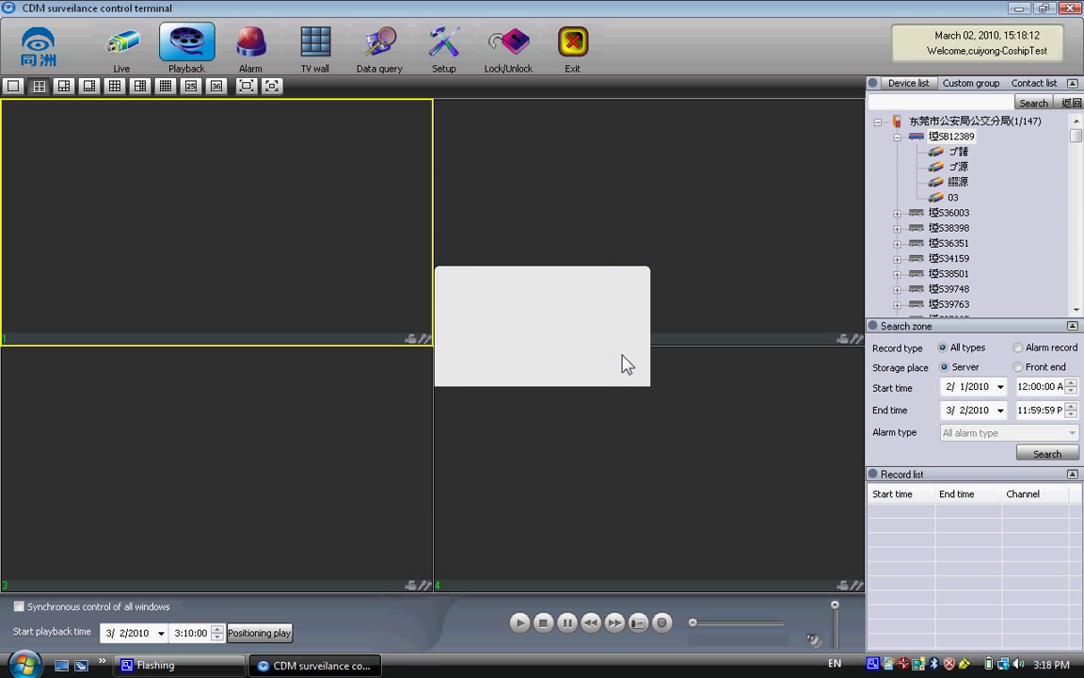
pyautogui.click(958, 152)
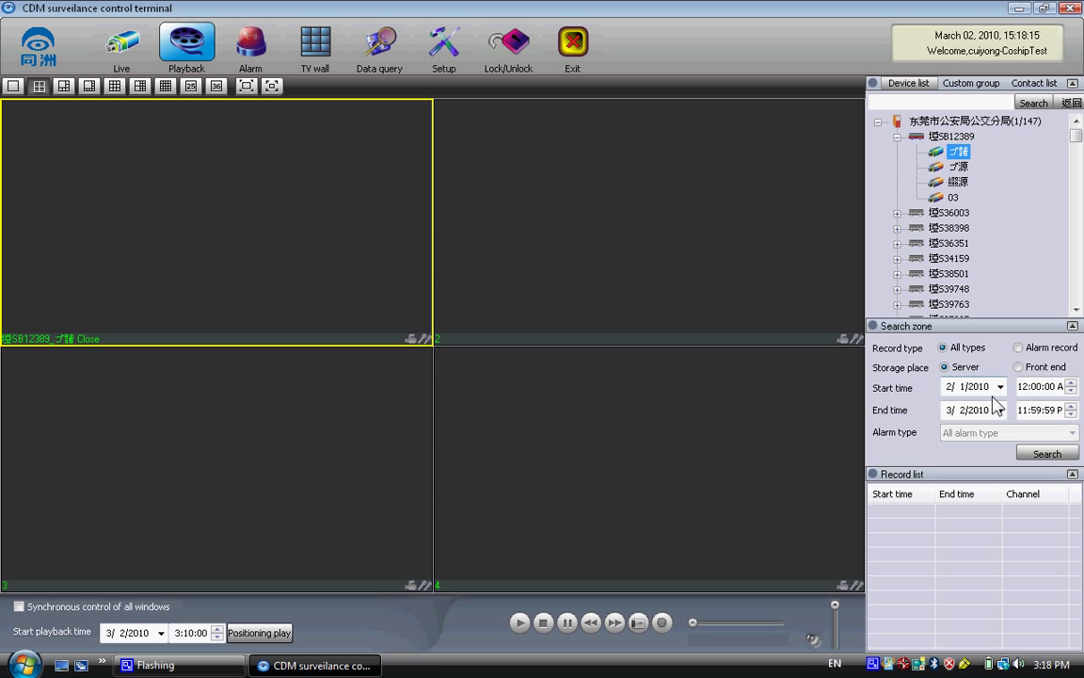
pyautogui.click(1021, 456)
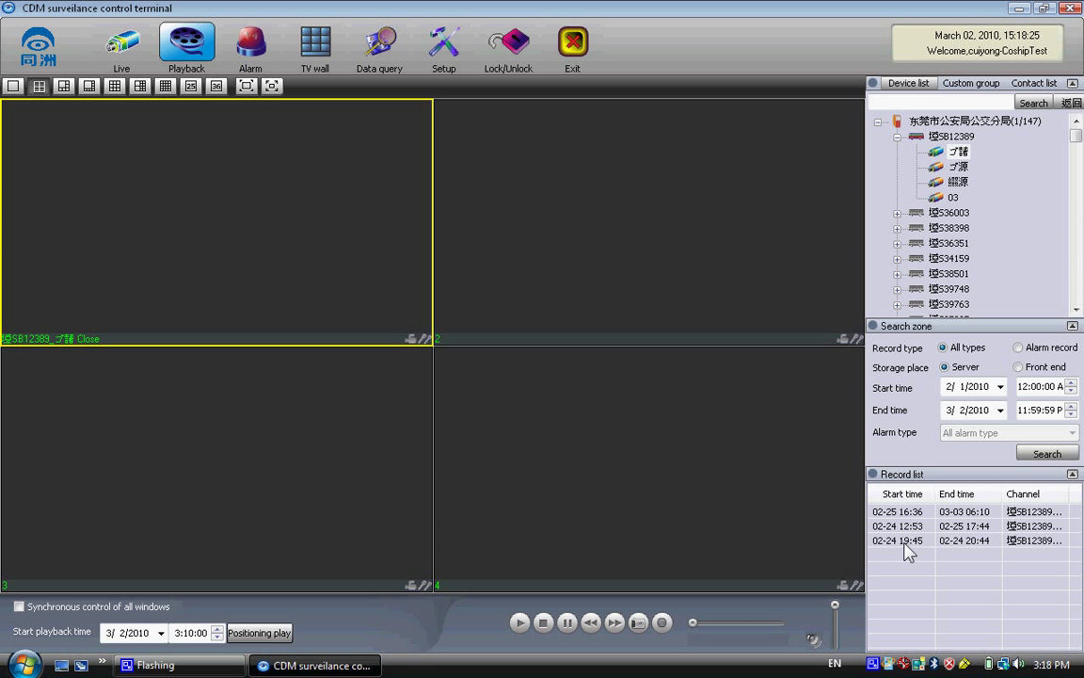
# - Turn on synchronous control, play window 1, and load the 02-24 12:53 recording into window 4
pyautogui.click(18, 606)
pyautogui.click(525, 623)
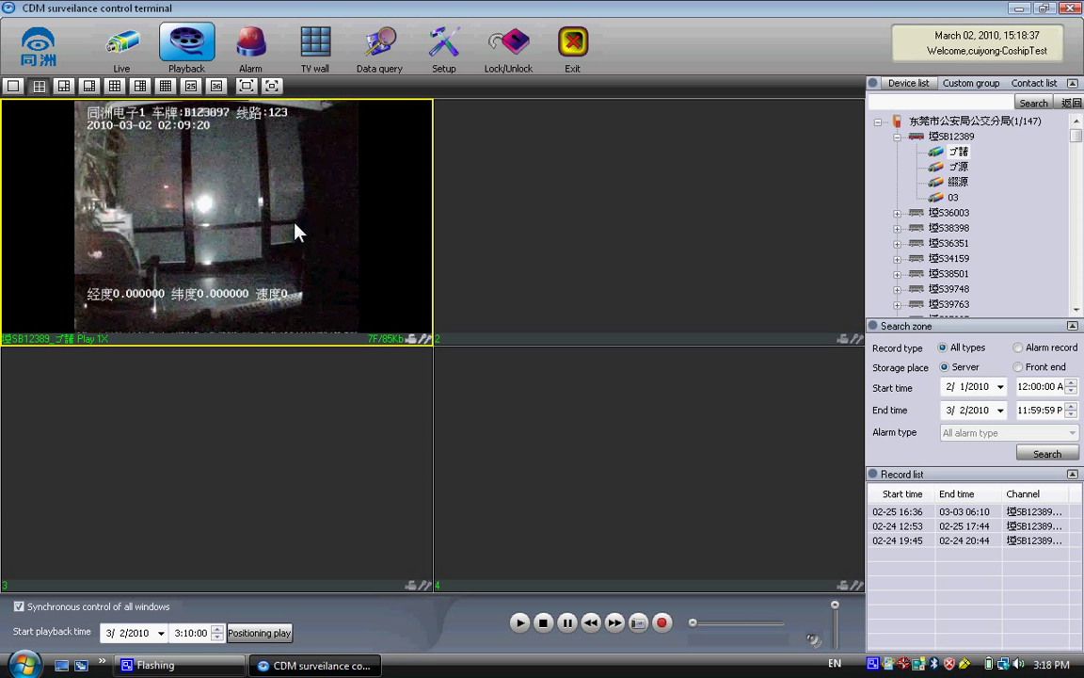
pyautogui.click(886, 513)
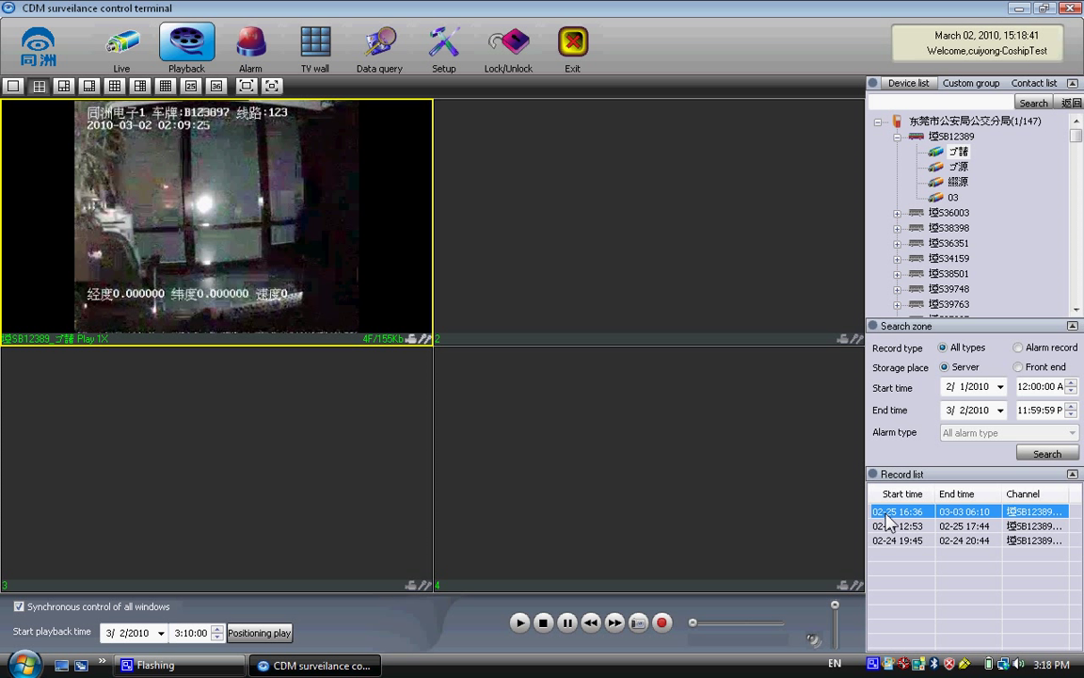
pyautogui.click(888, 527)
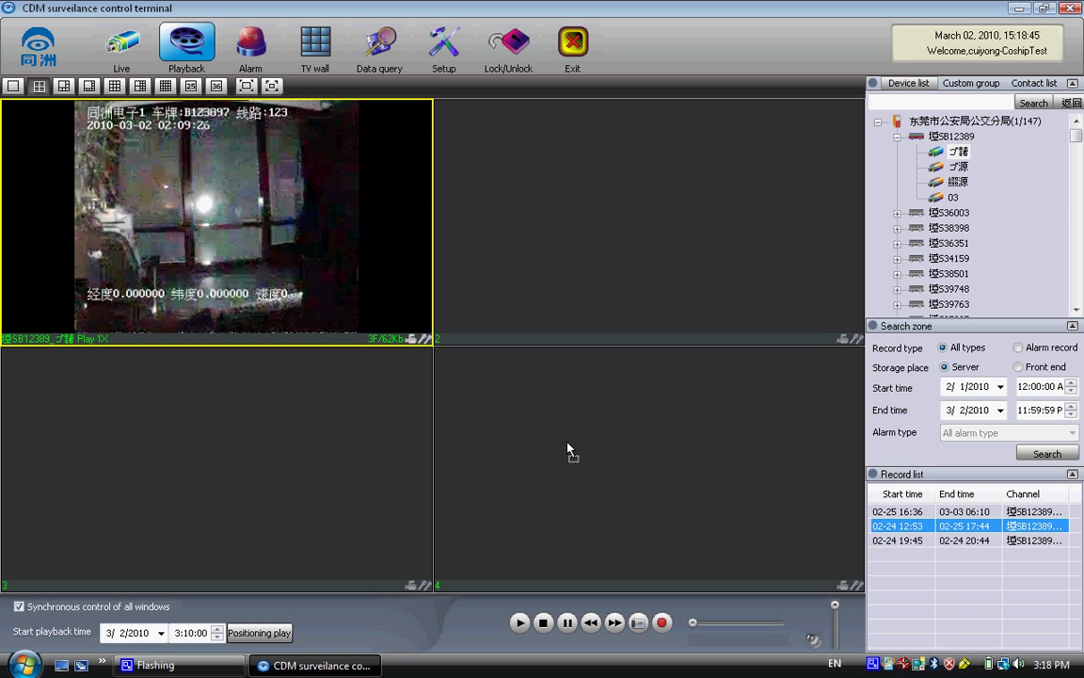
pyautogui.click(550, 489)
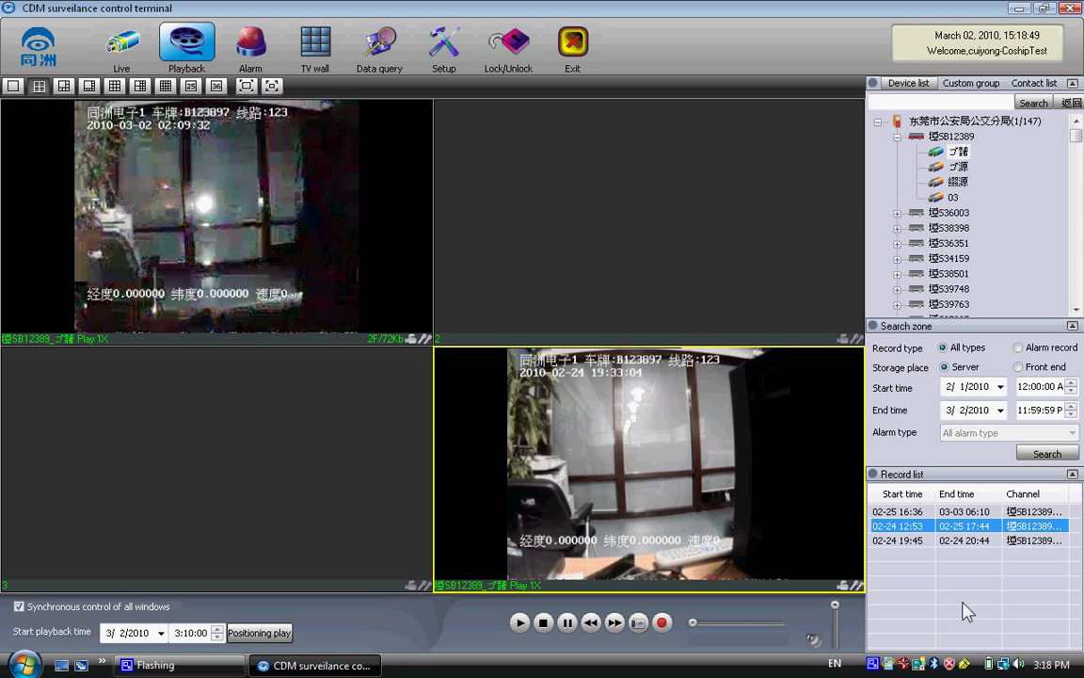
# - Play the 02-24 19:45 recording in window 3 and the 02-25 16:36 recording in window 2
pyautogui.click(901, 540)
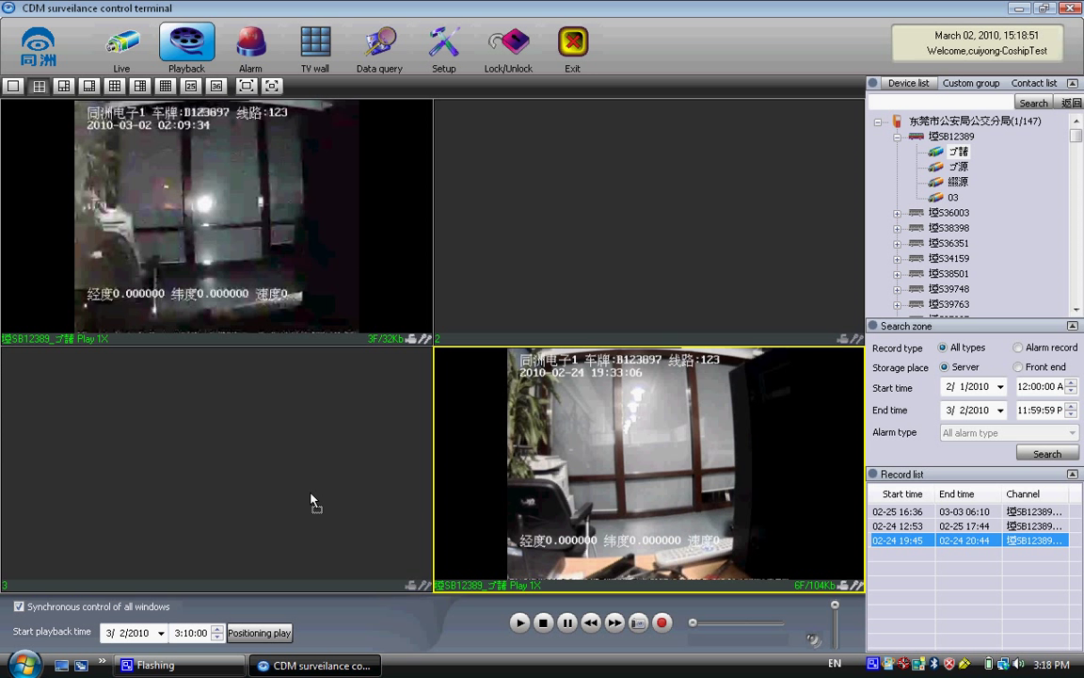
pyautogui.click(311, 501)
pyautogui.click(952, 511)
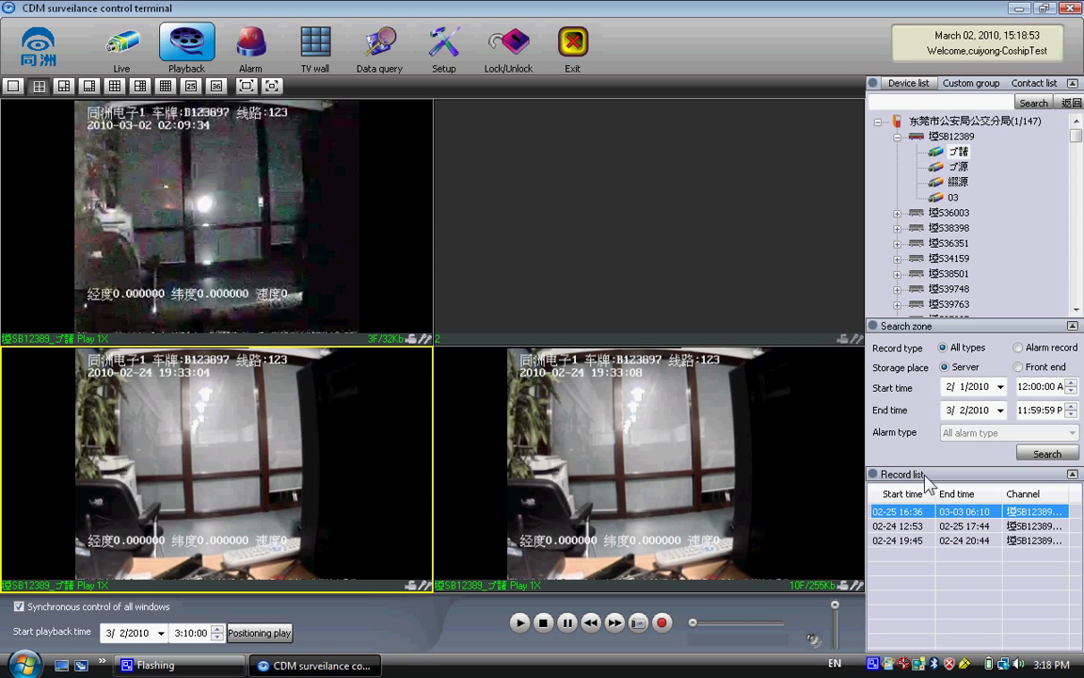
pyautogui.click(653, 168)
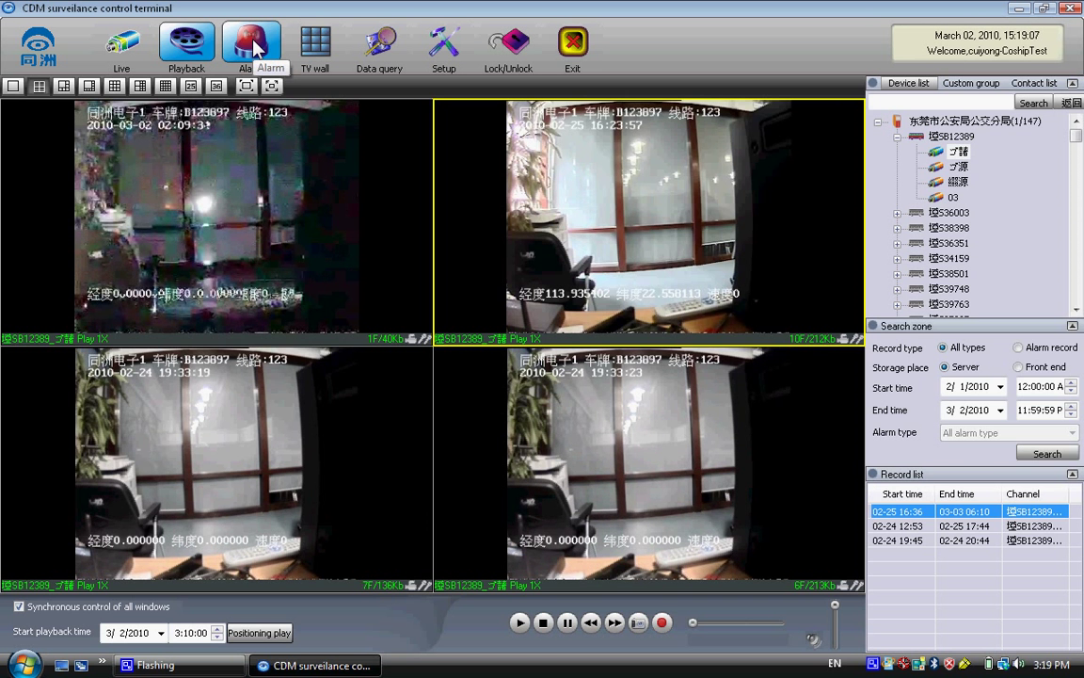
pyautogui.click(254, 48)
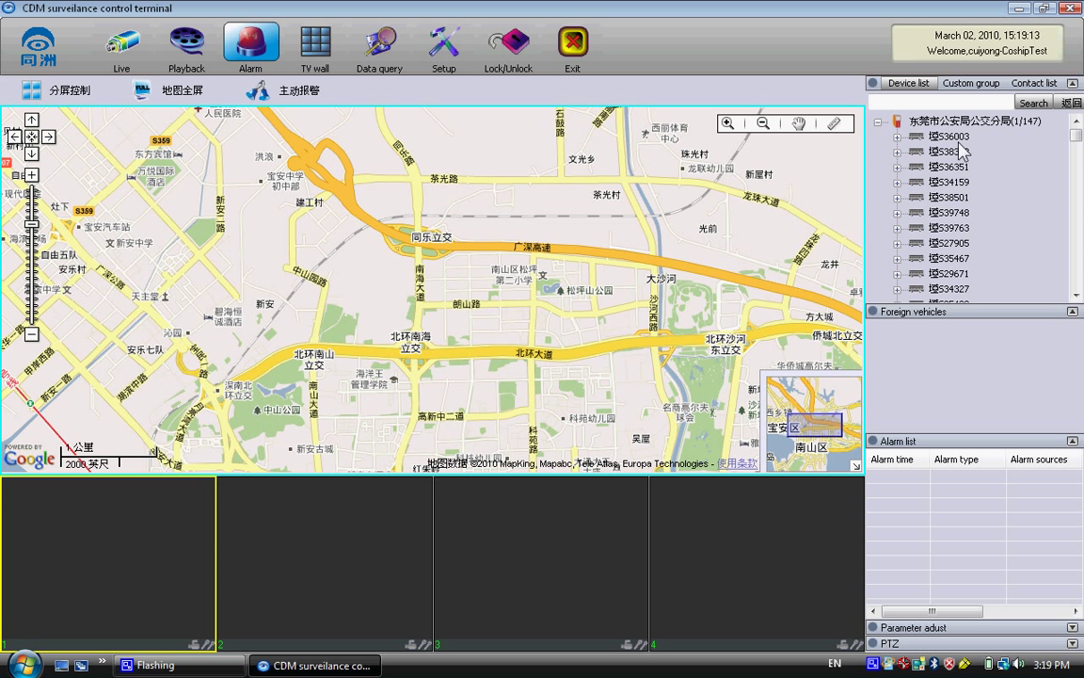
# - Sort the vehicle tree by online status, expand SB12389, and play its first channel below the map
pyautogui.rightClick(951, 124)
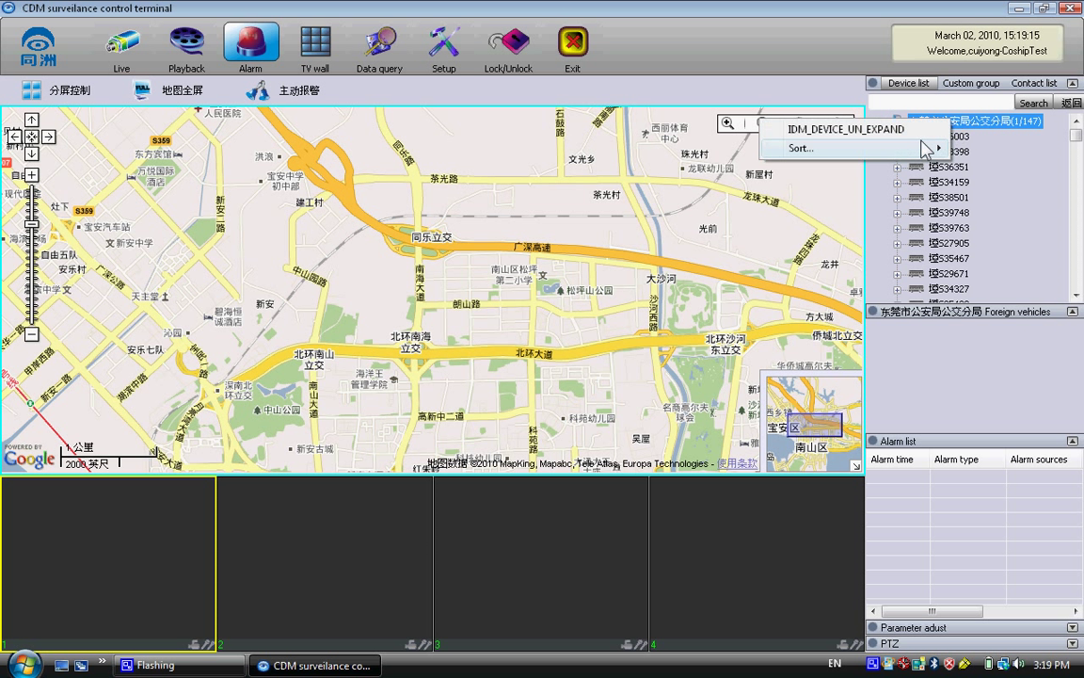
pyautogui.moveTo(795, 148)
pyautogui.click(748, 185)
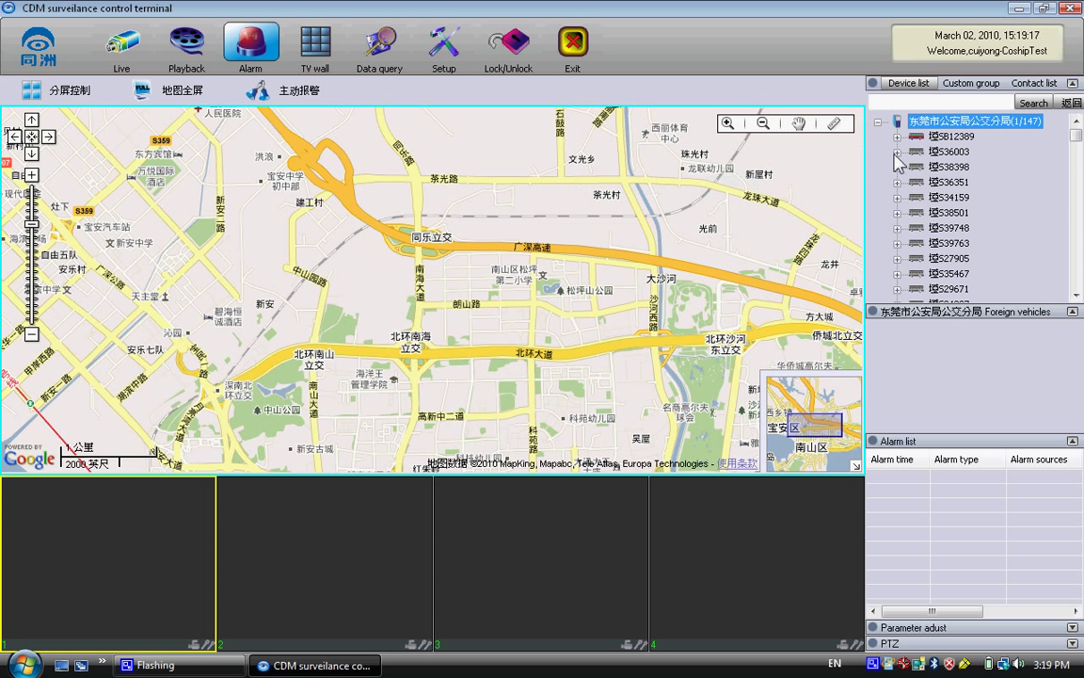
pyautogui.click(897, 136)
pyautogui.doubleClick(942, 152)
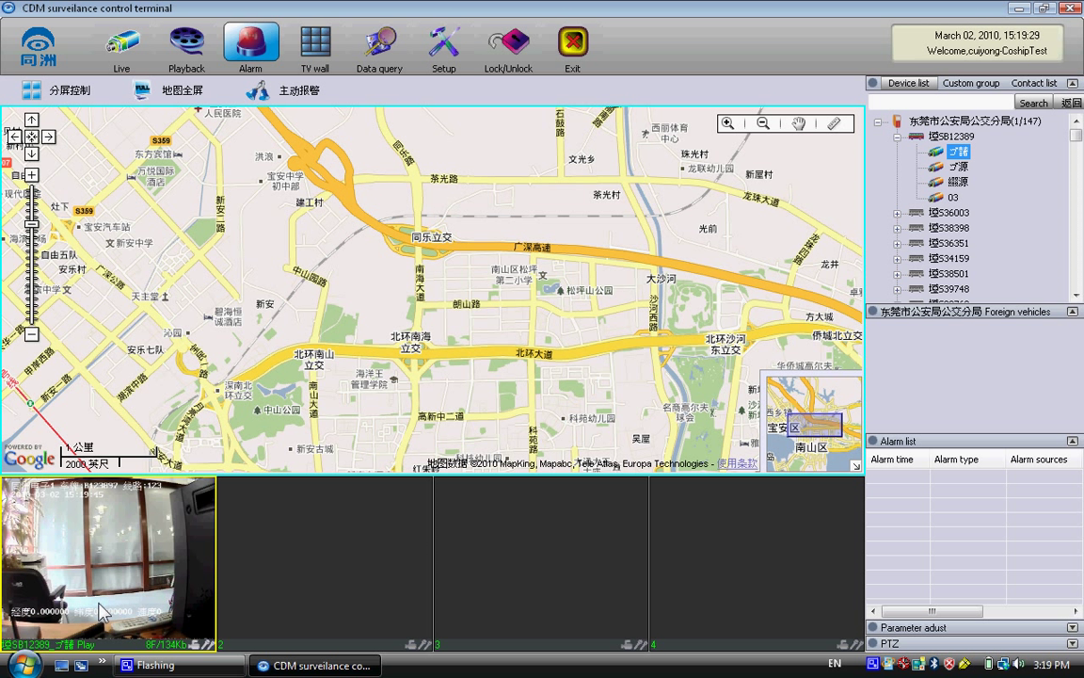
pyautogui.click(1059, 626)
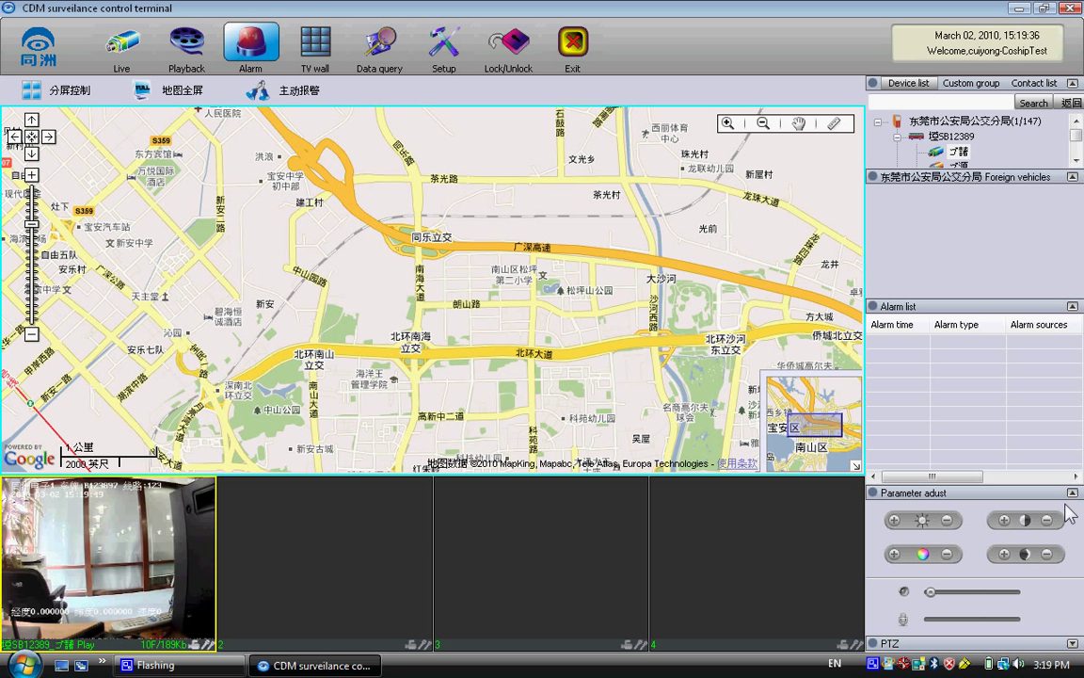
pyautogui.click(1072, 492)
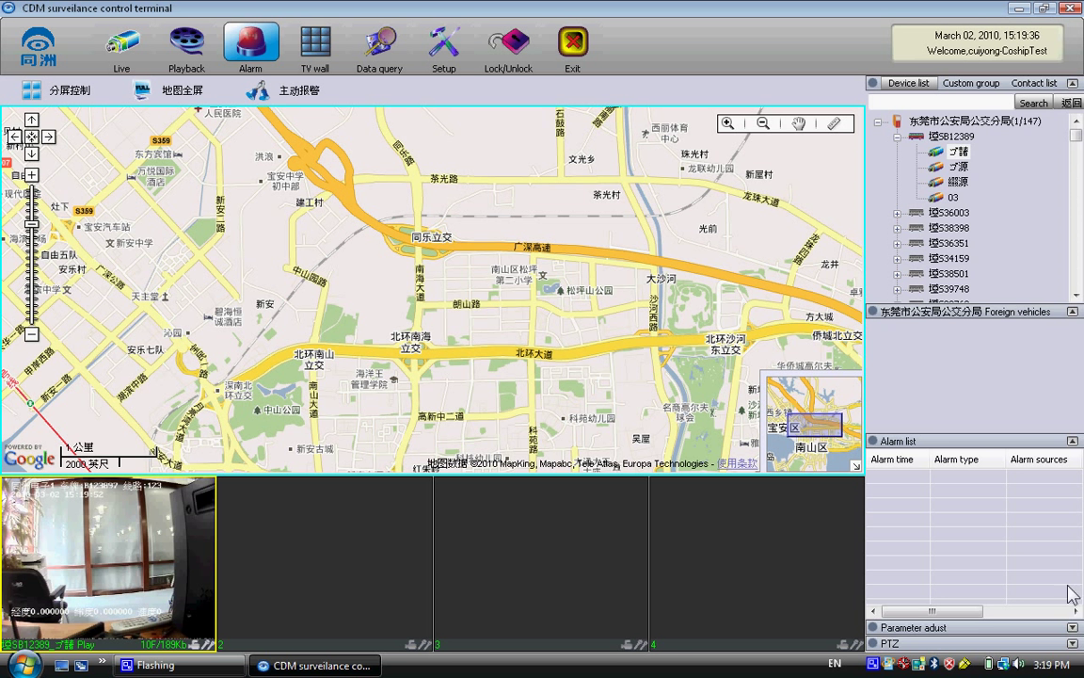
pyautogui.click(1072, 644)
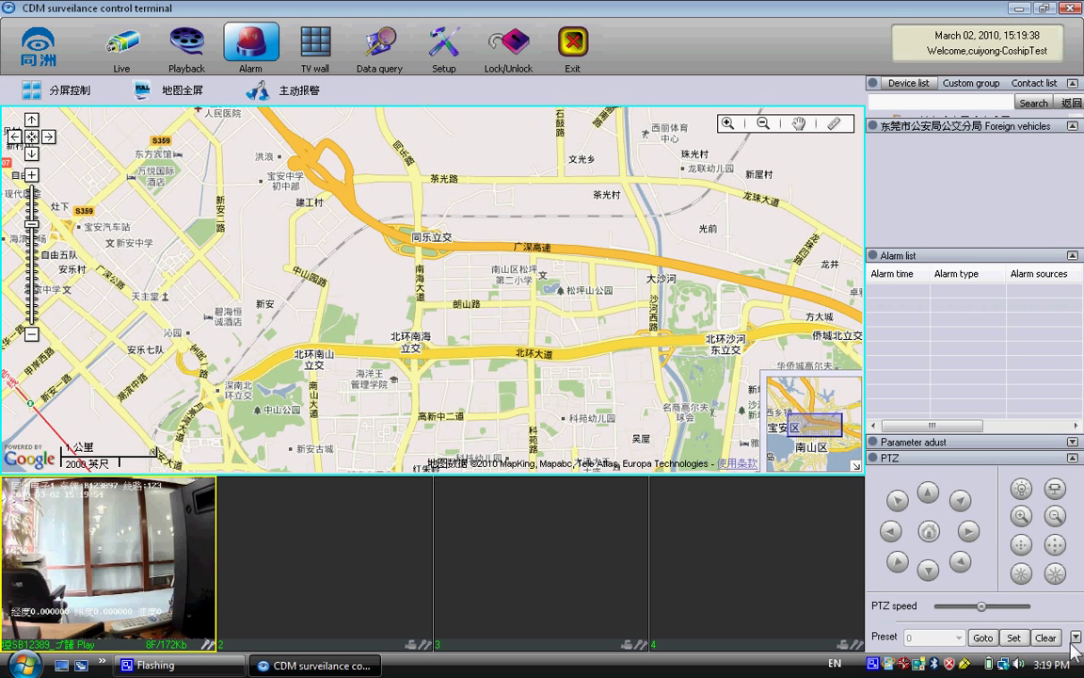
pyautogui.click(1072, 459)
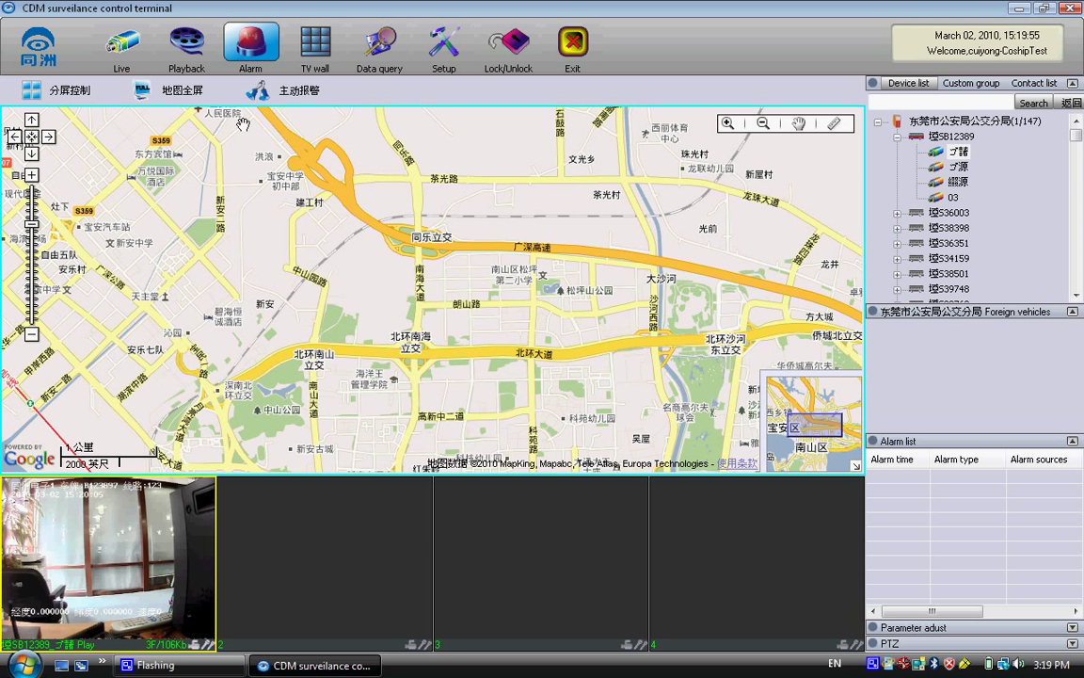
# - Open alarm record search, tick the 报警时间 filter, and open then close its start-date calendar
pyautogui.click(372, 47)
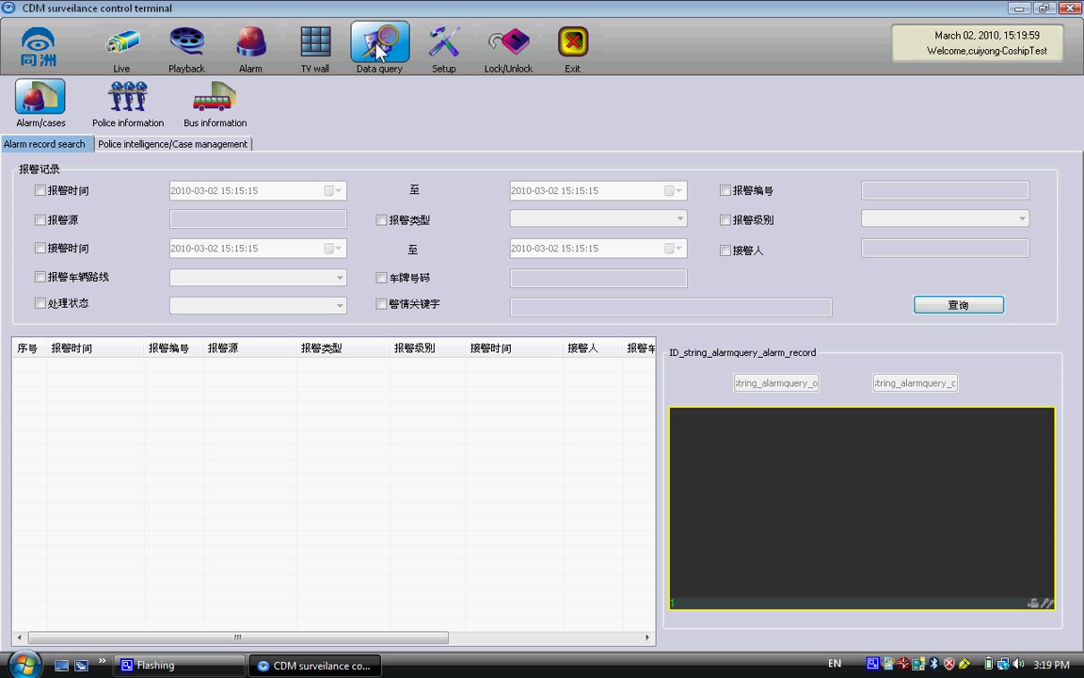
pyautogui.moveTo(311, 350); pyautogui.dragTo(229, 345)
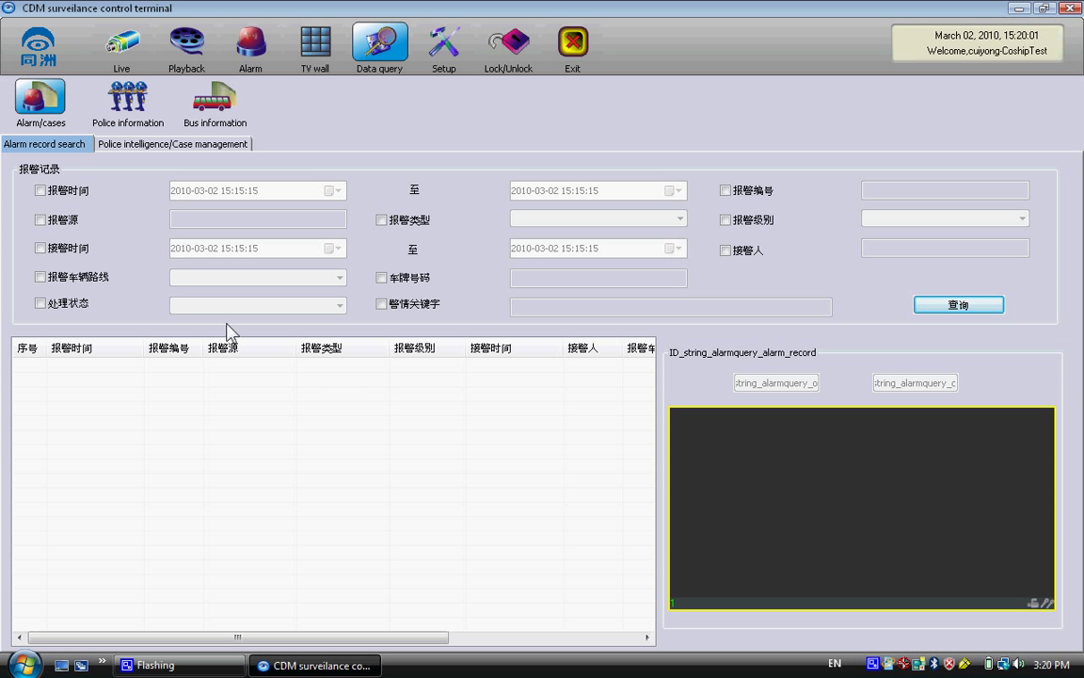
pyautogui.click(40, 190)
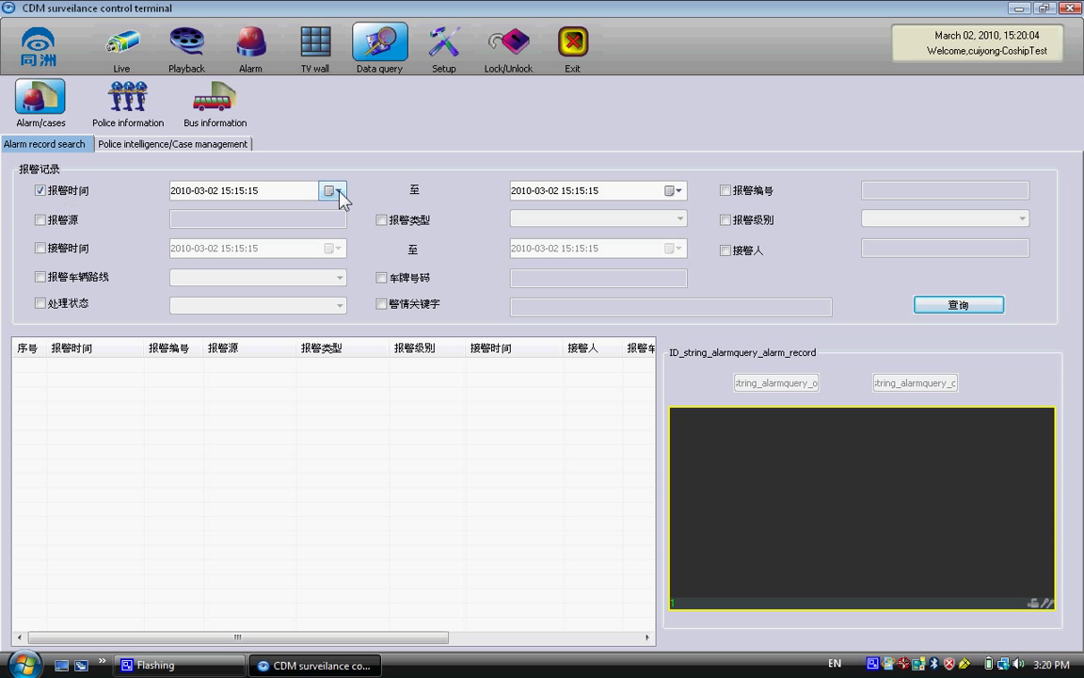
pyautogui.click(339, 191)
pyautogui.click(256, 381)
# - Switch to Police information, showing the city map and name, phone, address and organisation search
pyautogui.click(156, 113)
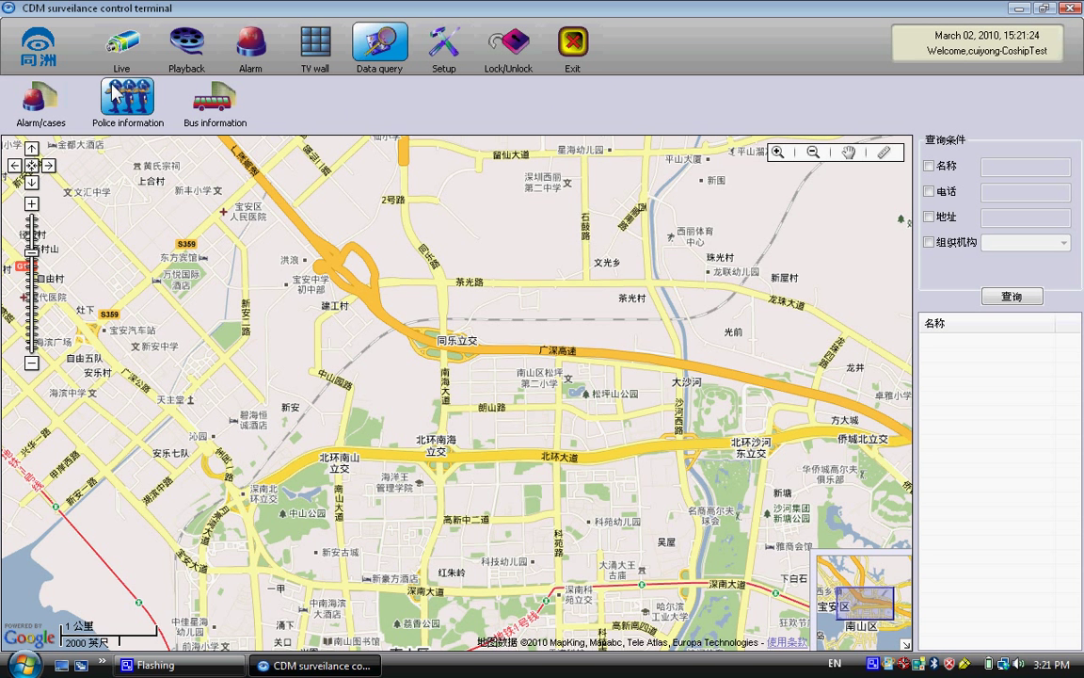
# - Return to the live view with two SB12389 channels in the four-way split
pyautogui.click(118, 53)
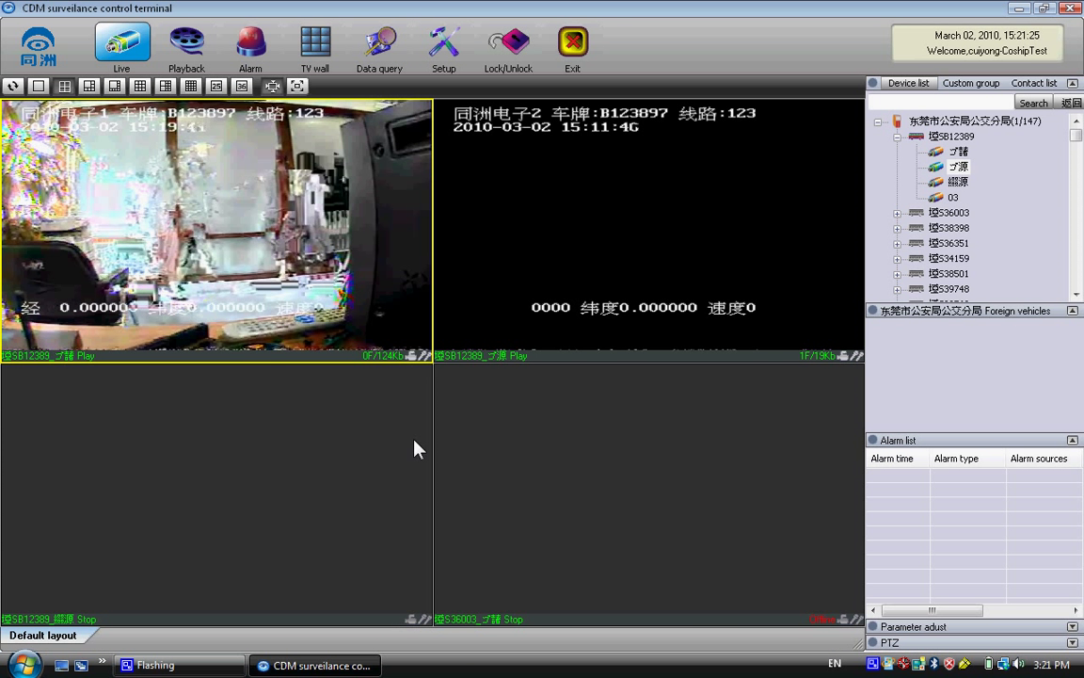